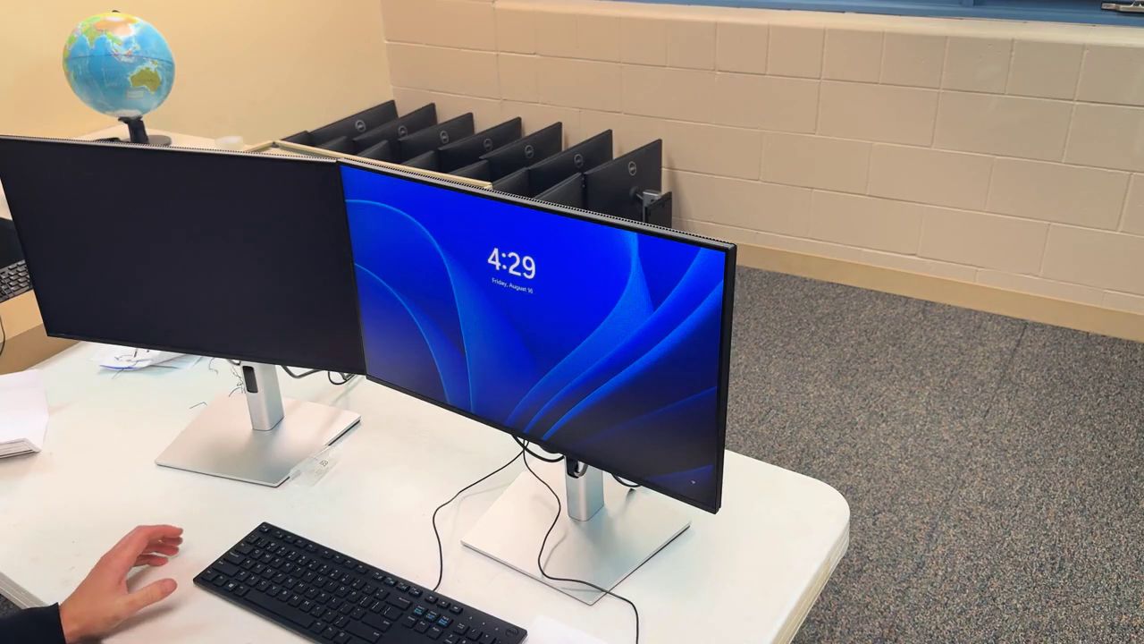
Sign in to the computer with the school Google account by entering its e-mail and password, and accept the account notice.
click(534, 369)
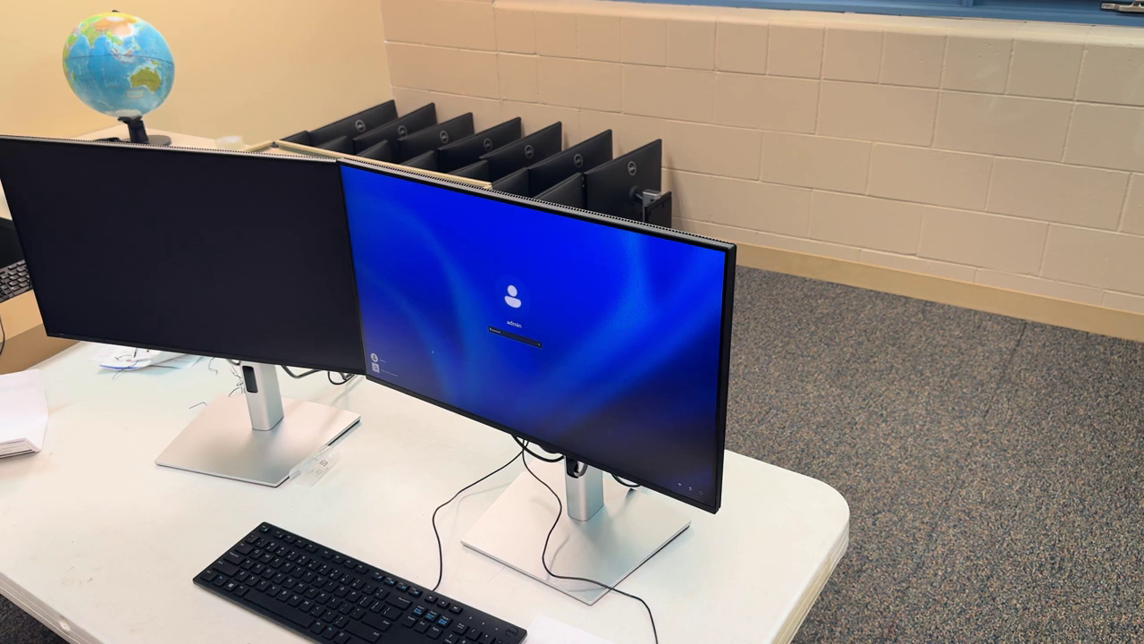
click(377, 368)
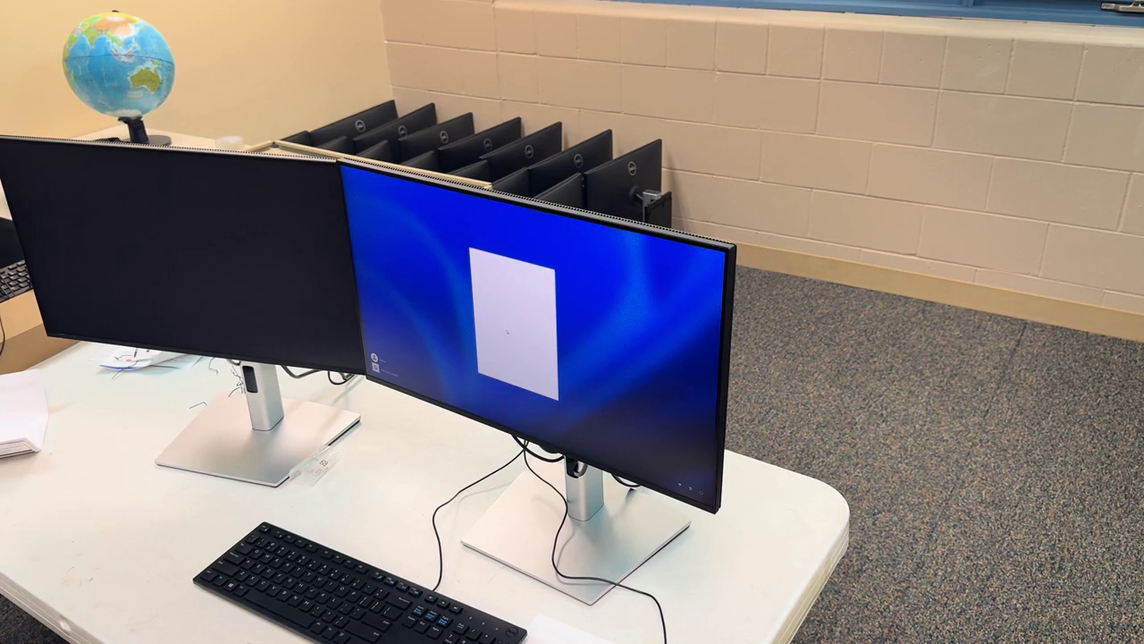
text(student.name@school.edu)
key(Return)
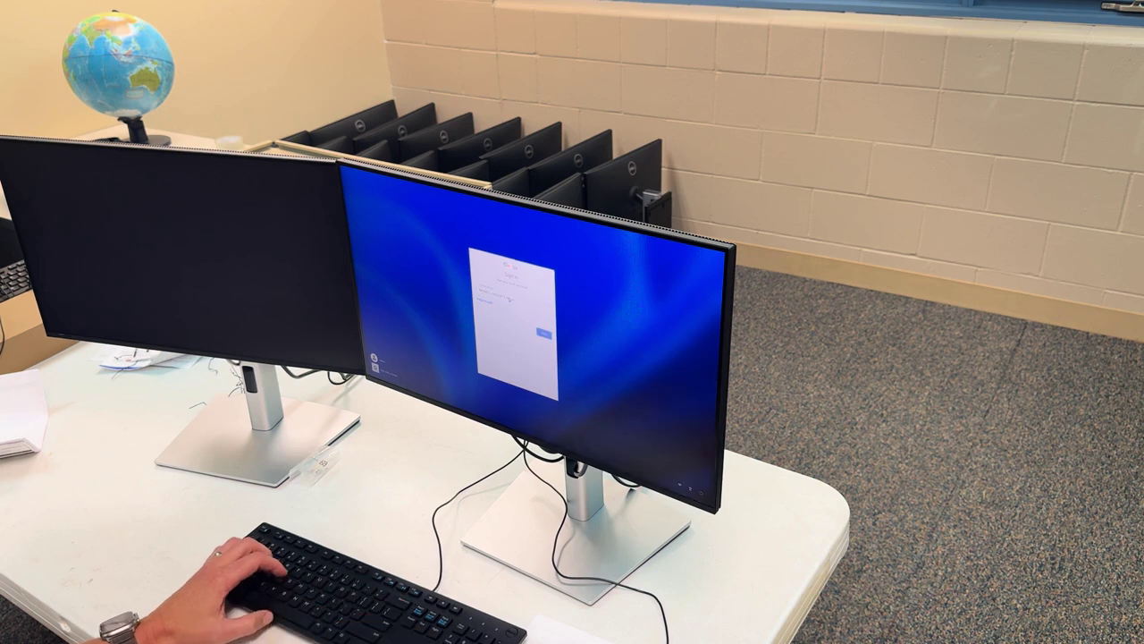
text(••••••••)
key(Return)
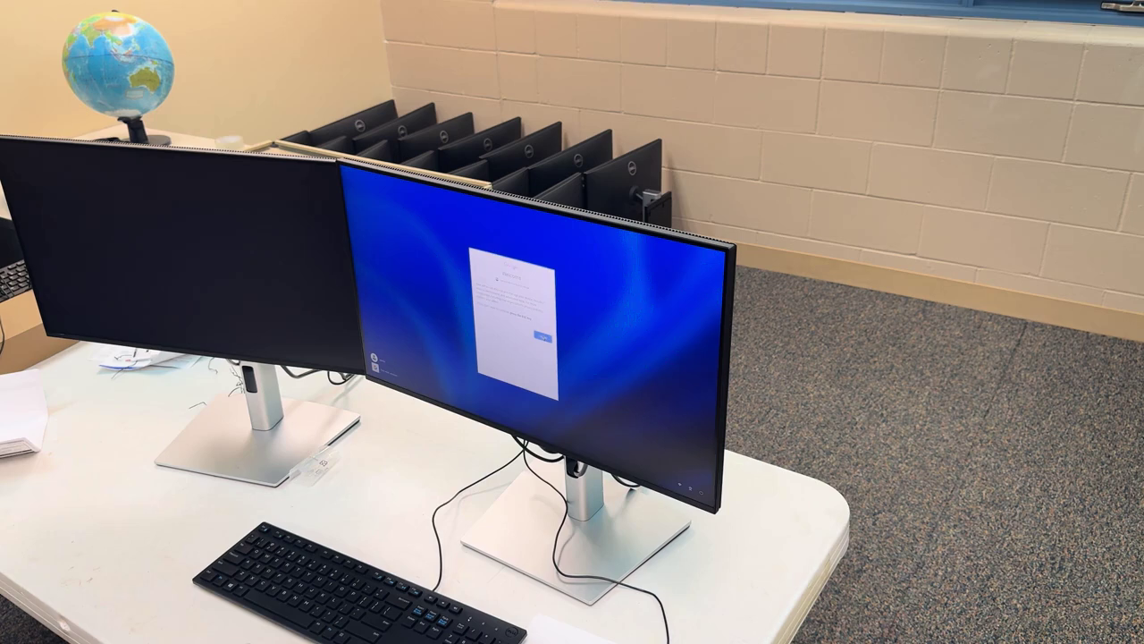
click(543, 337)
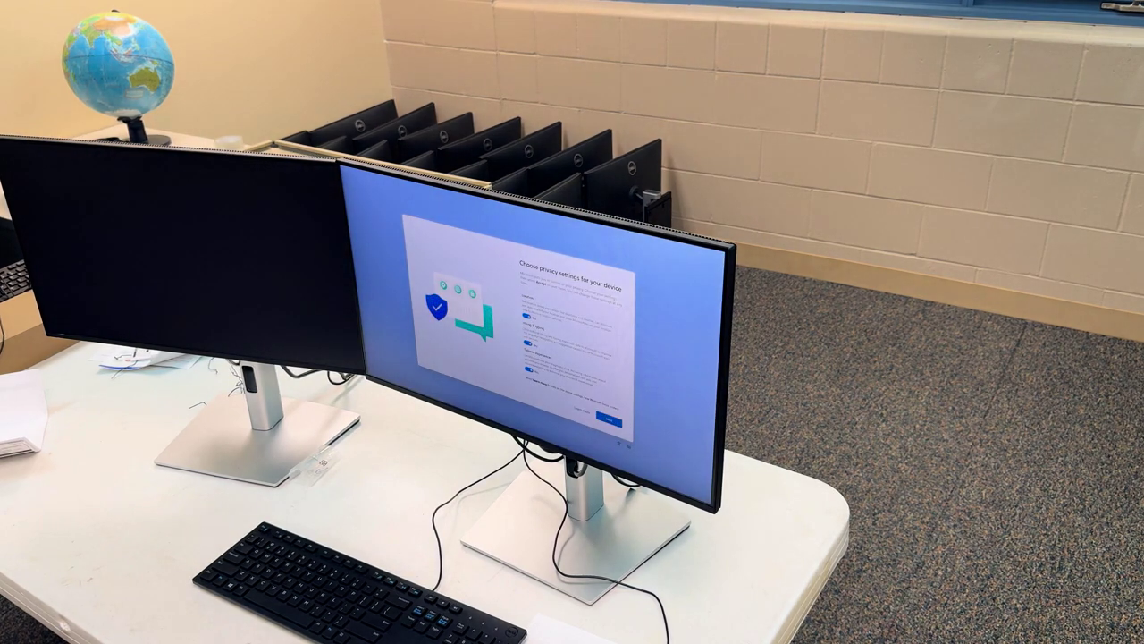
Turn off all three device privacy settings and accept them to reach the desktop.
click(527, 316)
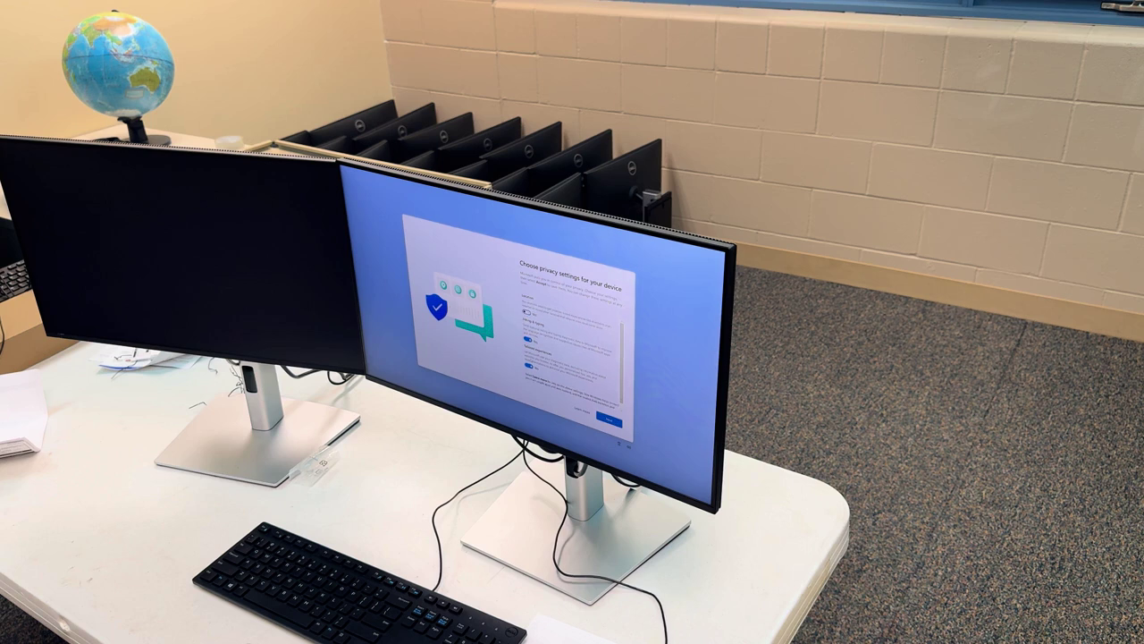
click(528, 340)
click(529, 359)
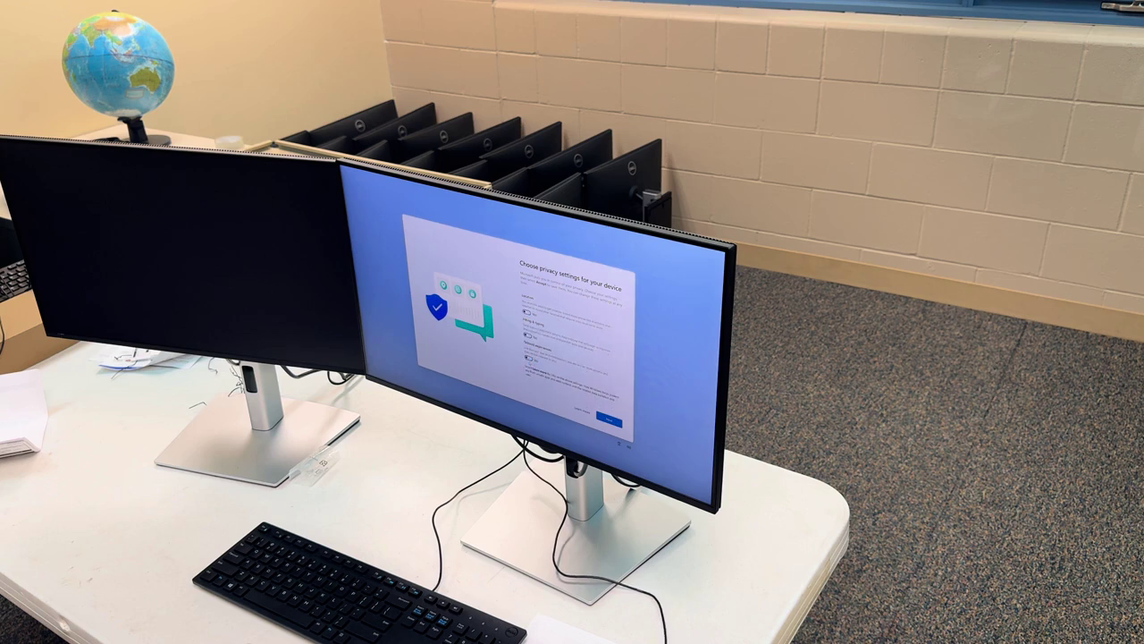
click(609, 419)
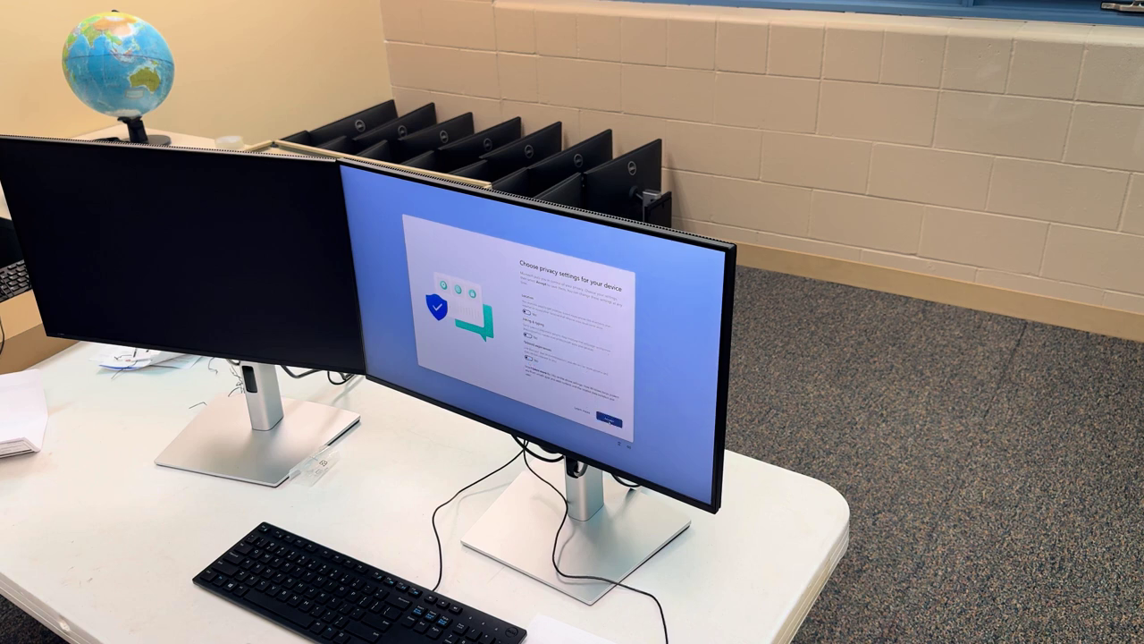
click(610, 419)
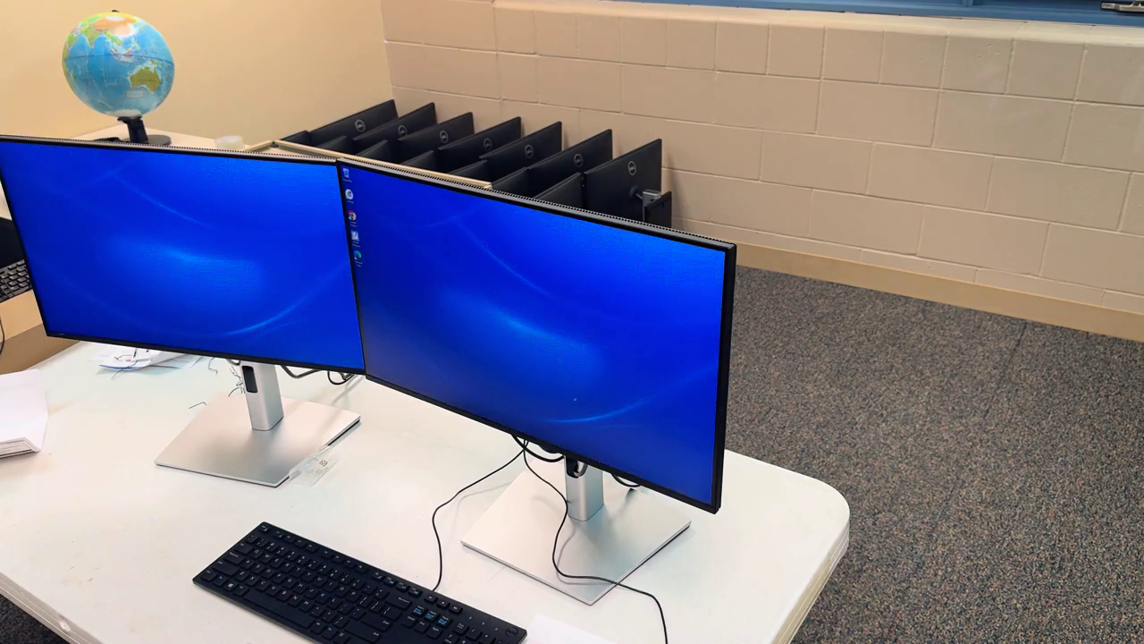
Open a File Explorer window and reposition it slightly on the desktop.
key(super)
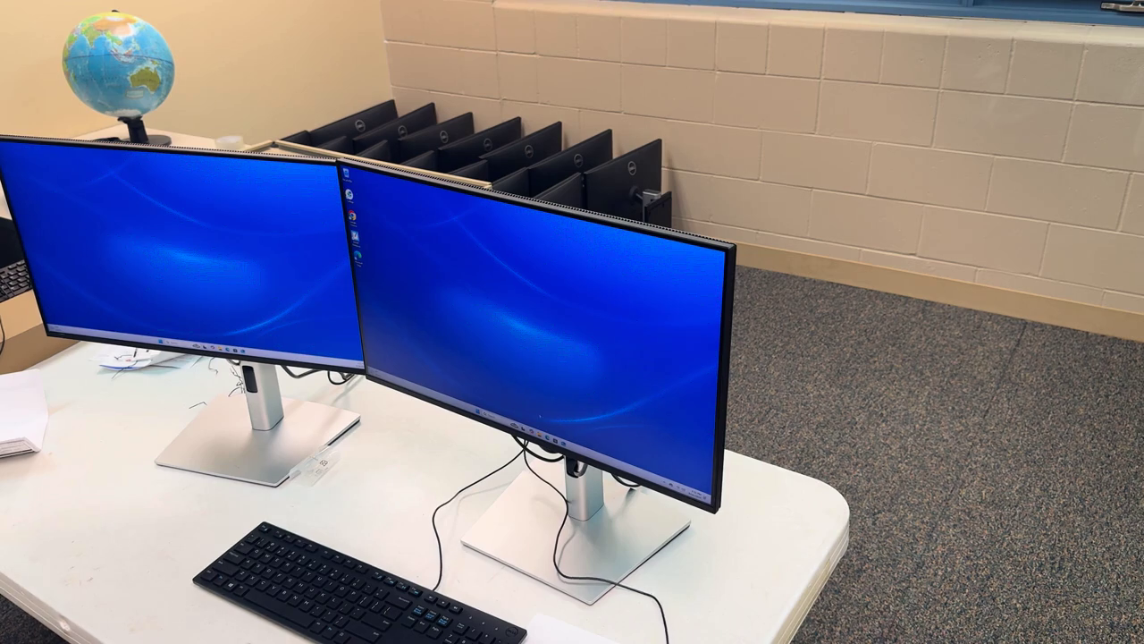
key(super+e)
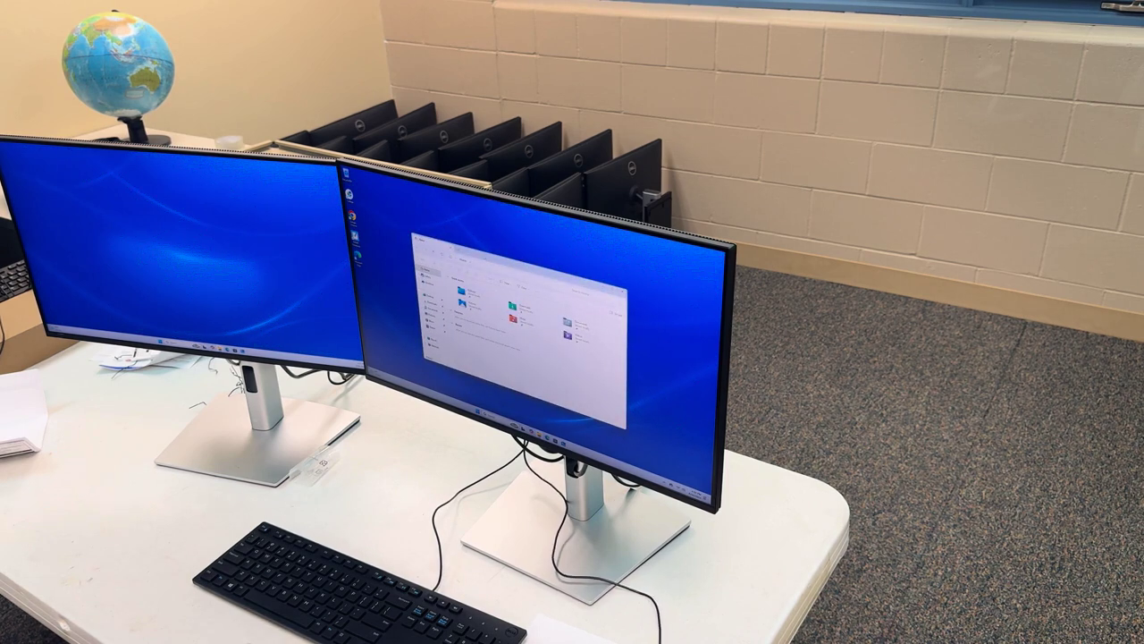
mouse_move(503, 261)
mouse_down()
mouse_move(709, 317)
mouse_move(481, 242)
mouse_move(489, 245)
mouse_up()
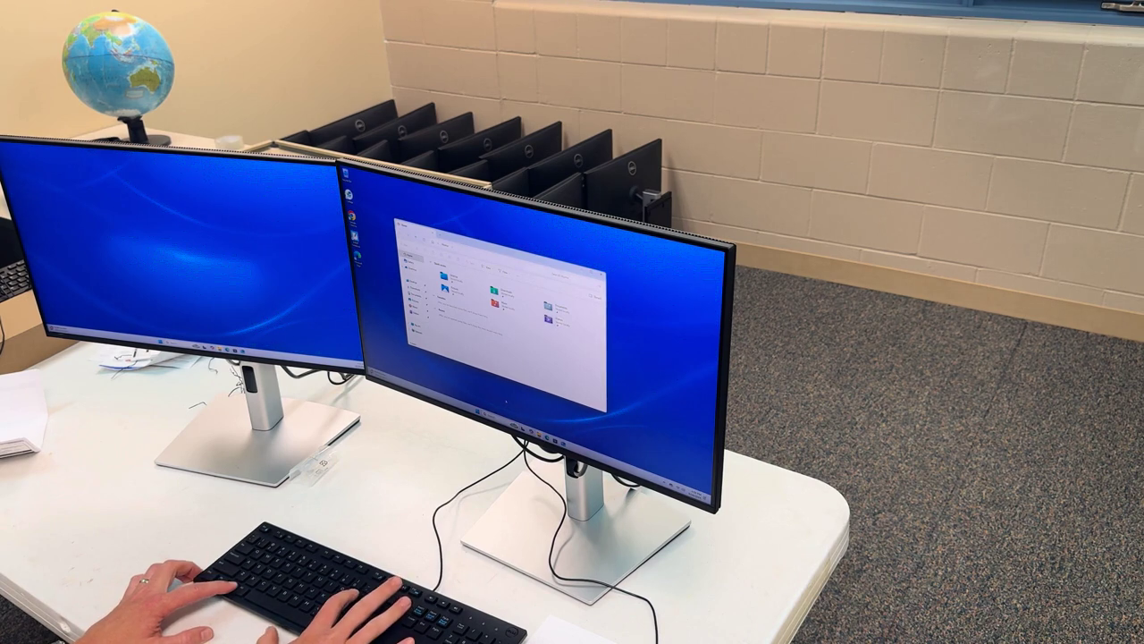
Duplicate the desktop on both monitors and close the File Explorer window.
key(super+v)
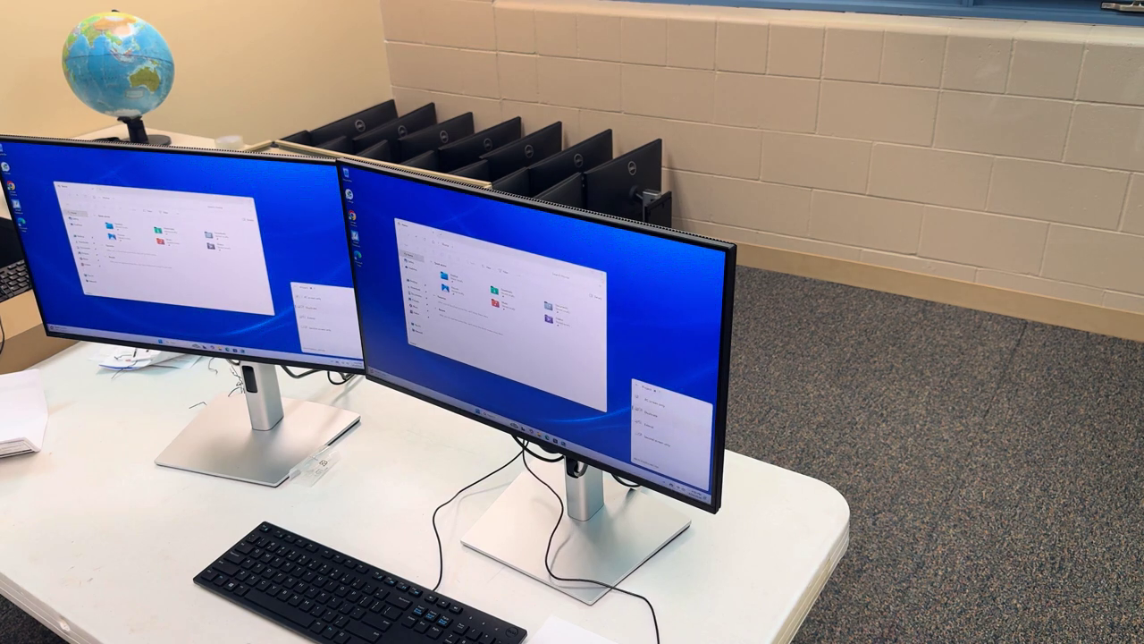
click(601, 274)
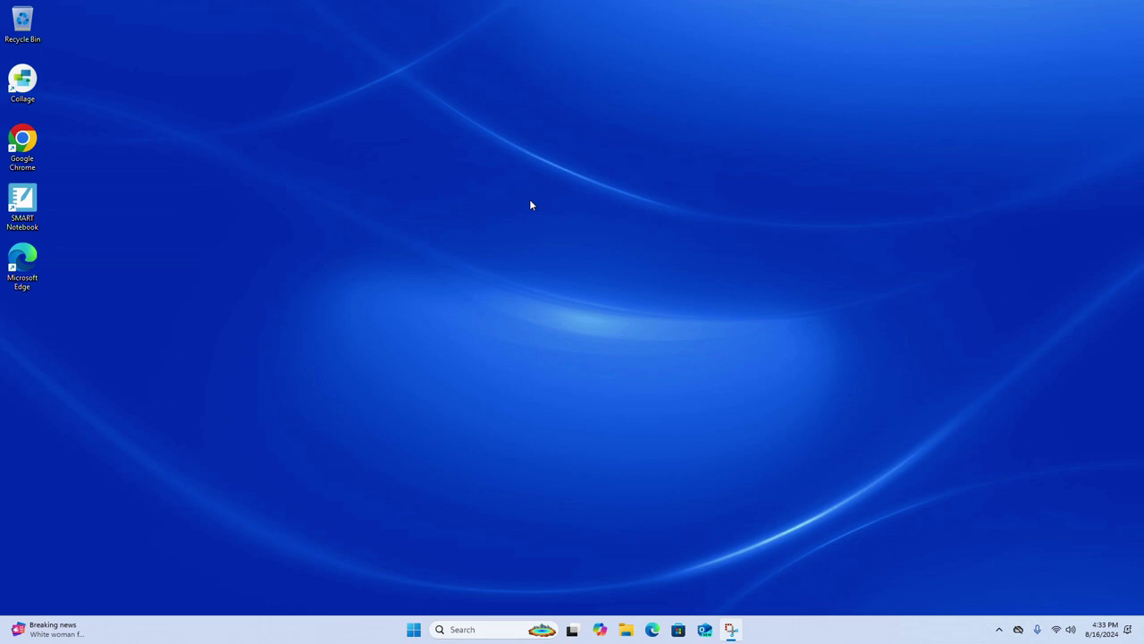
Make Google Chrome the default browser in the Default apps settings, and close Settings.
click(484, 630)
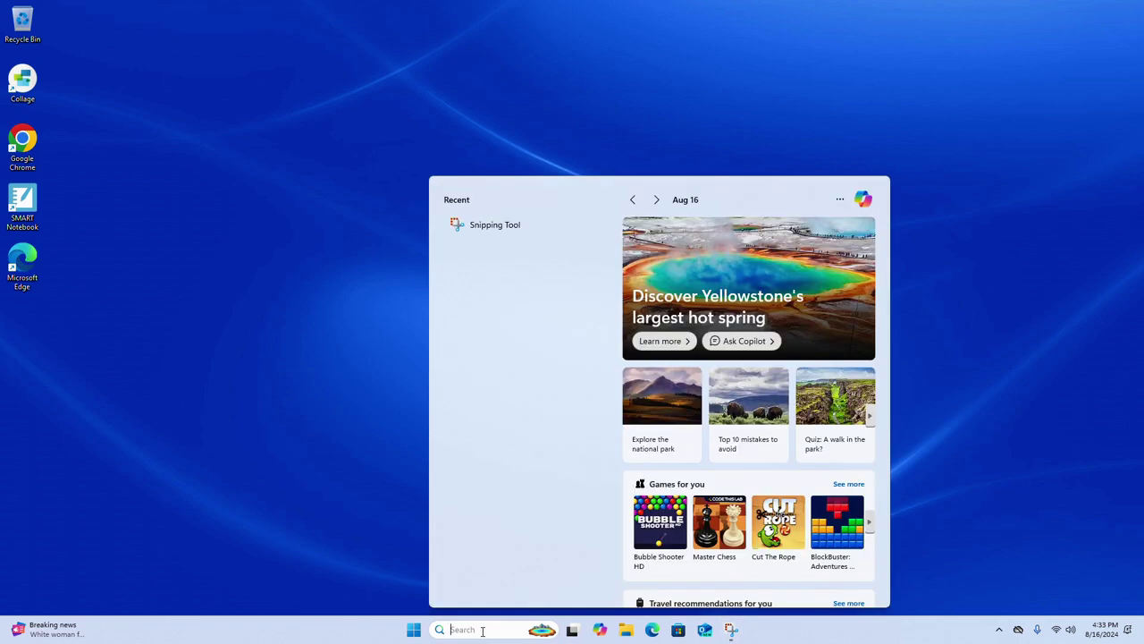
text(defua)
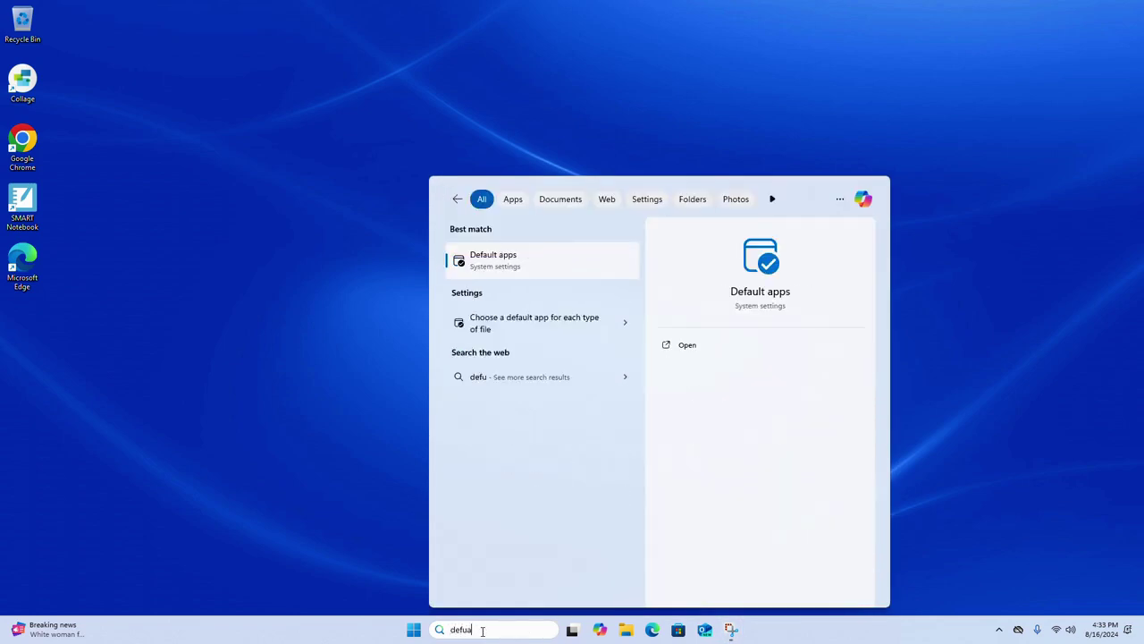
click(482, 262)
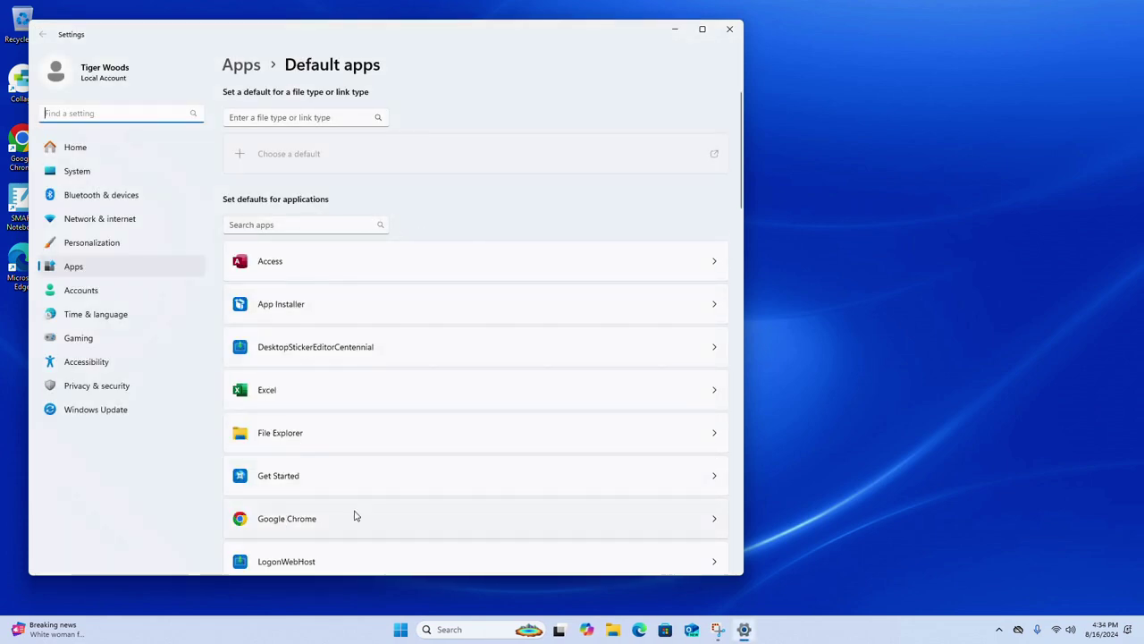
click(311, 521)
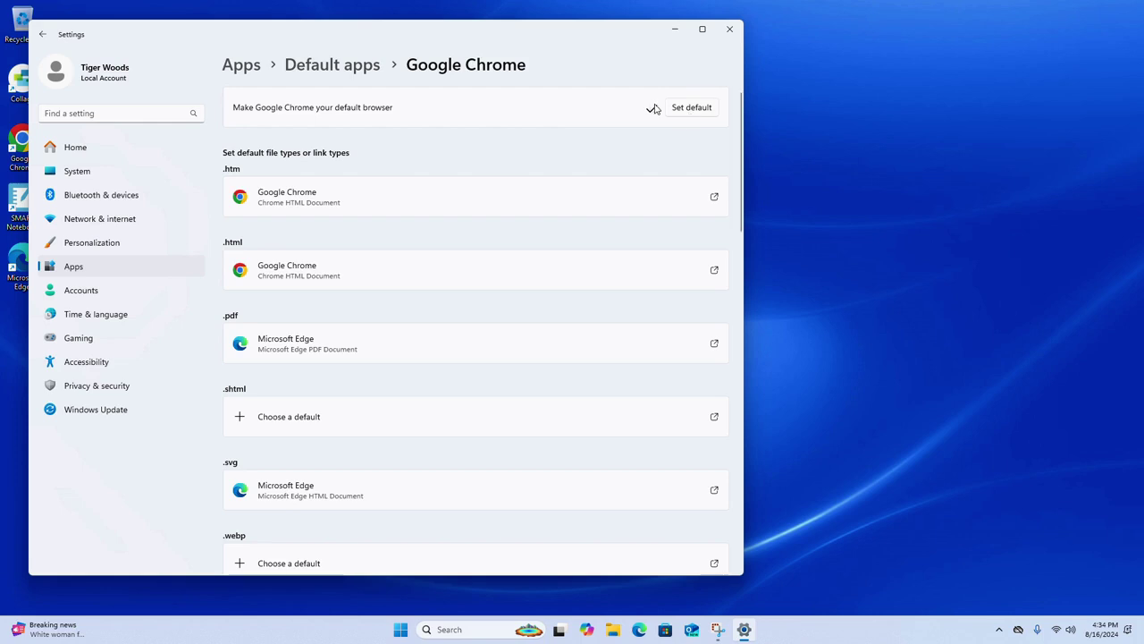
click(729, 32)
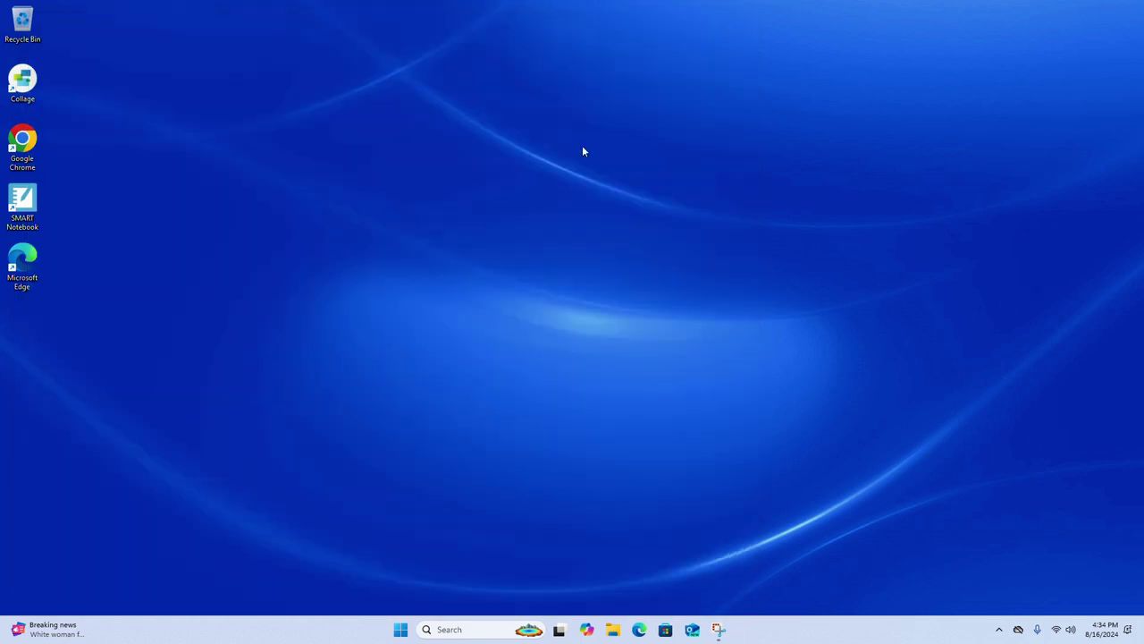
Launch Google Chrome, accept the organization-managed profile and turn on sync, dismissing the Mobility Print notice.
double_click(24, 141)
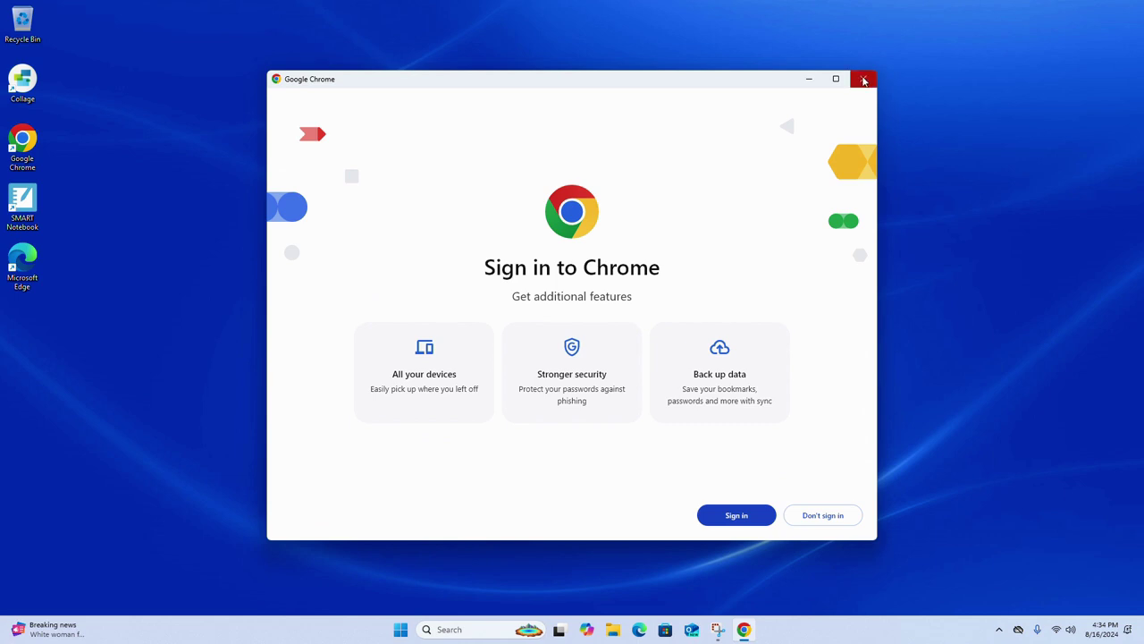
click(863, 80)
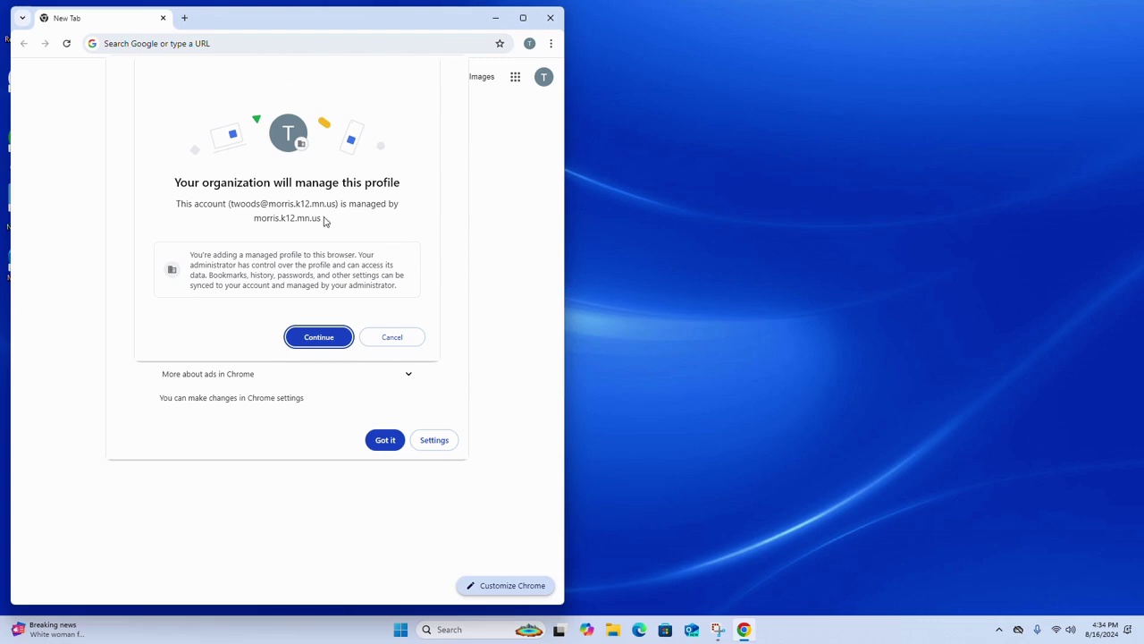
click(320, 337)
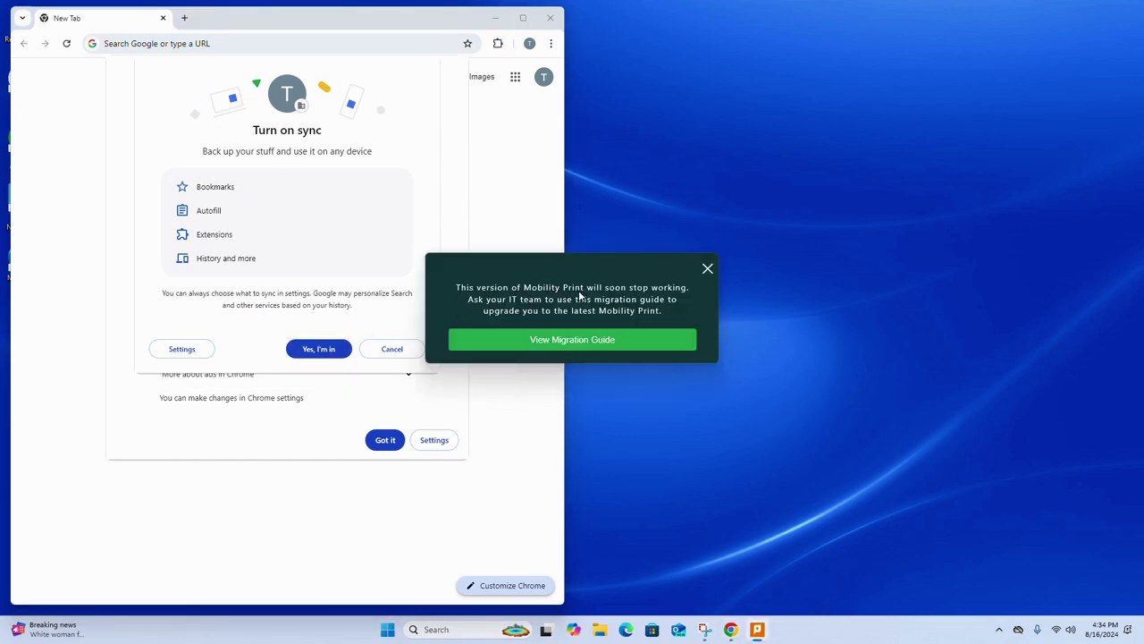
click(707, 270)
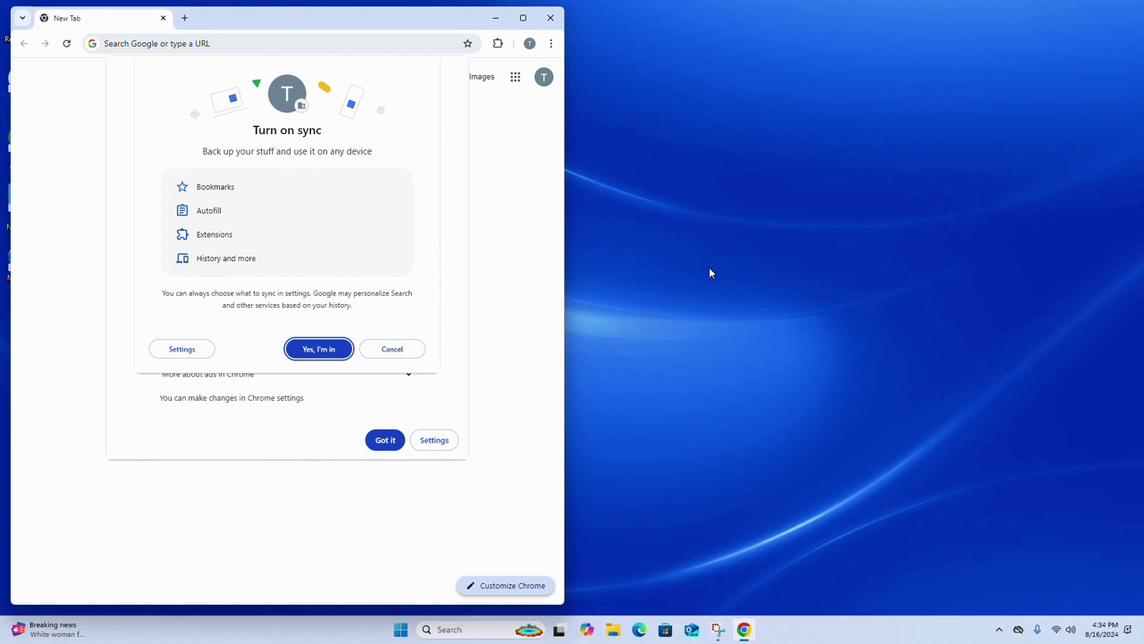
click(319, 350)
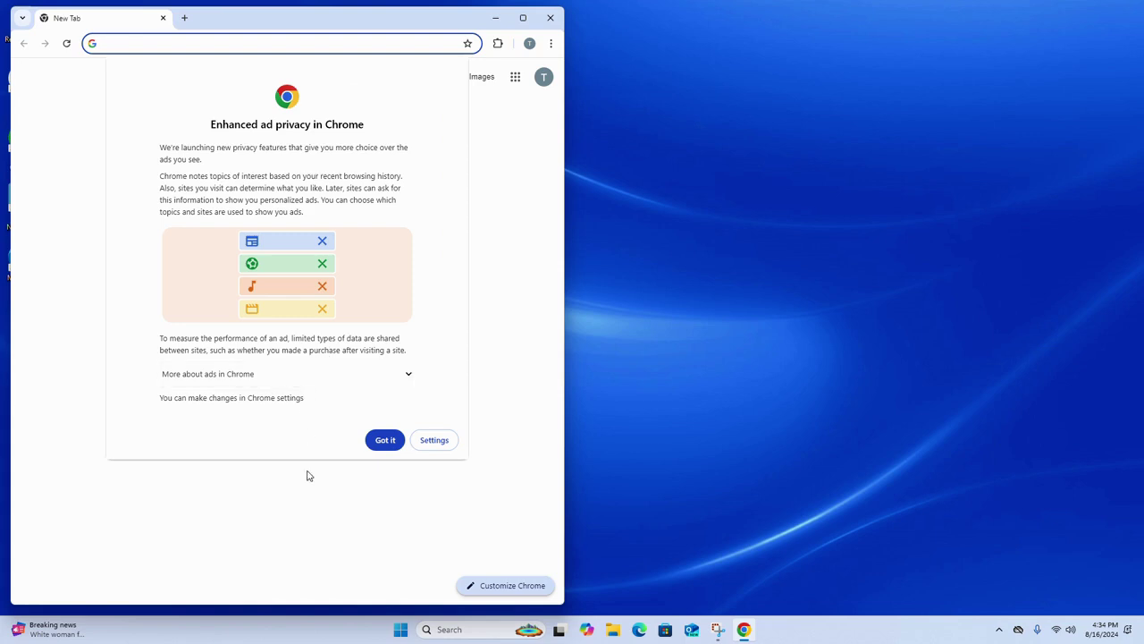
Acknowledge Chrome's ad privacy notice and close the browser window.
click(385, 439)
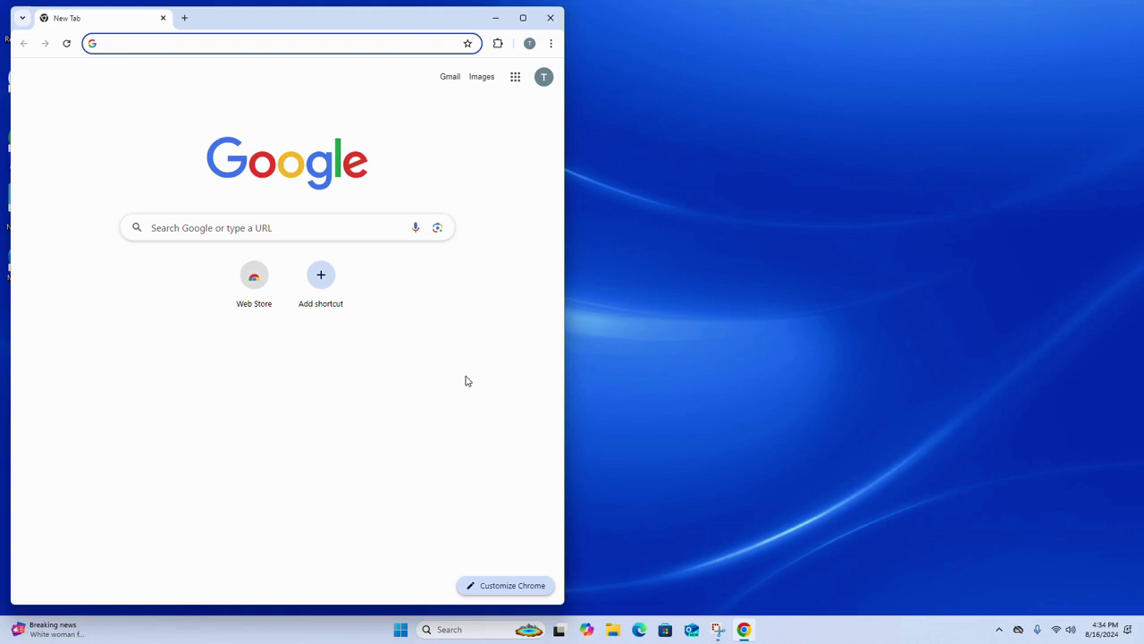
drag(448, 18, 454, 61)
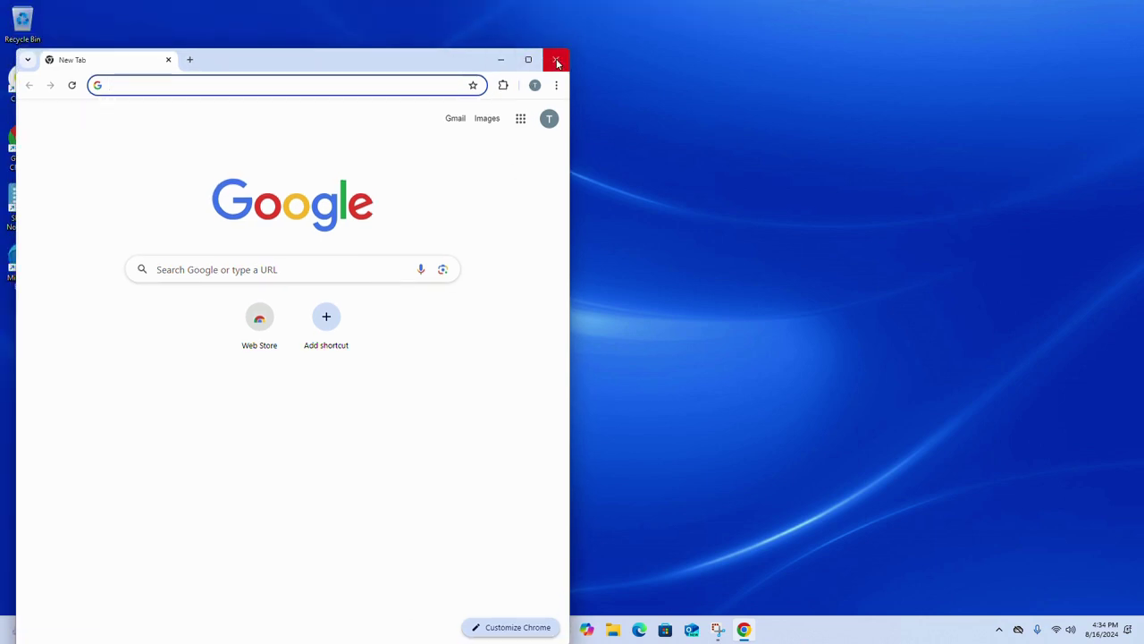
click(556, 60)
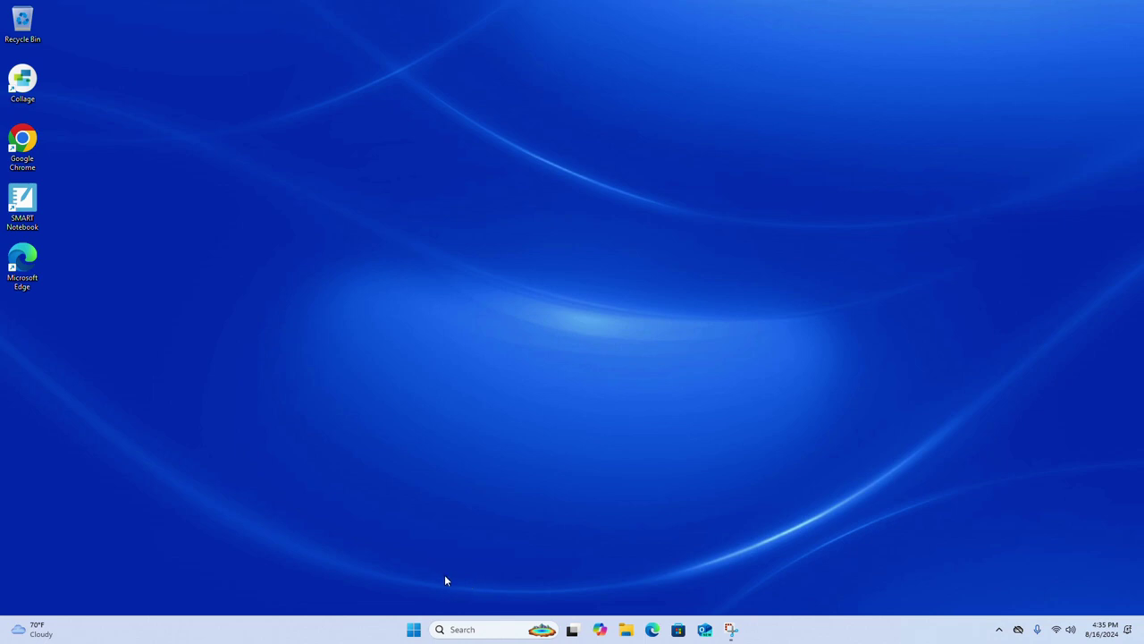
Search for "drive", launch the Google Drive desktop app and begin its setup.
click(474, 628)
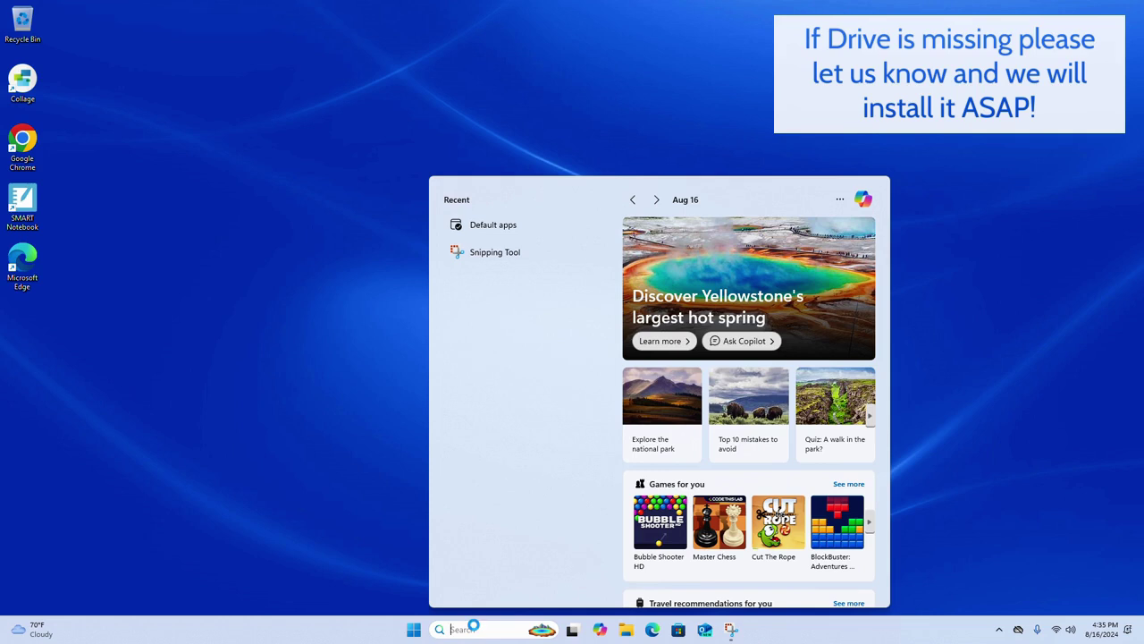
text(drive)
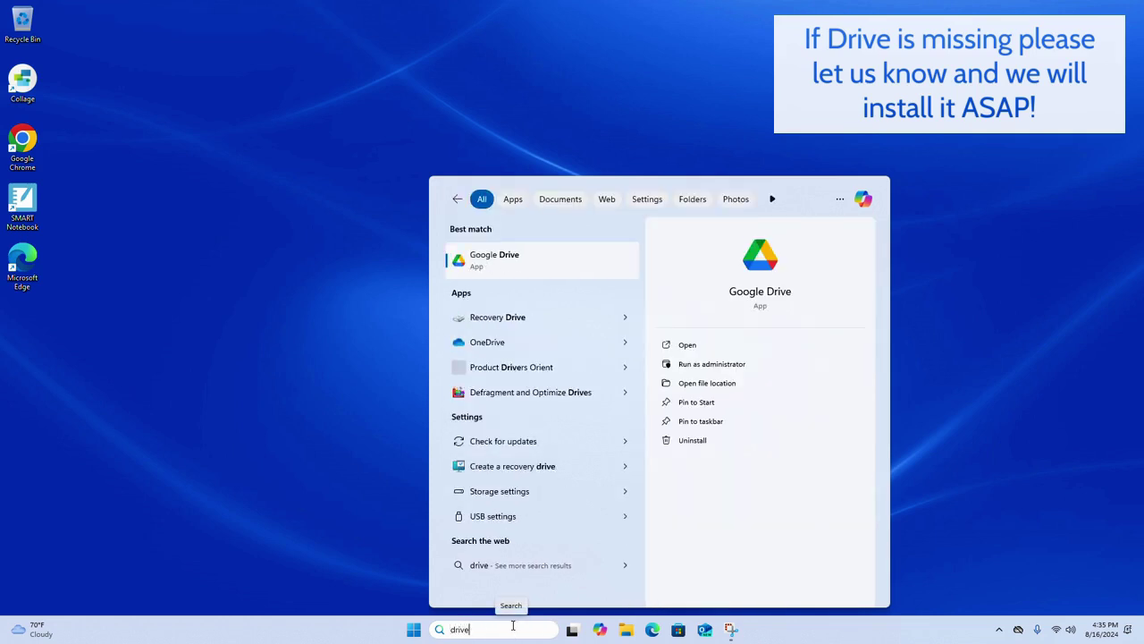
click(495, 259)
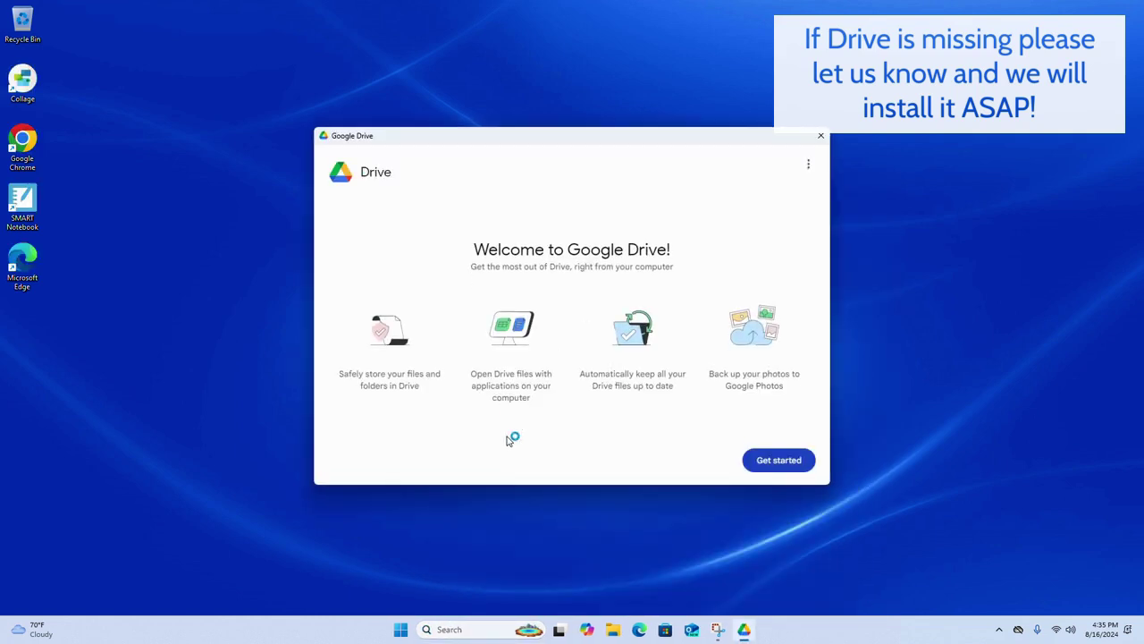
click(795, 463)
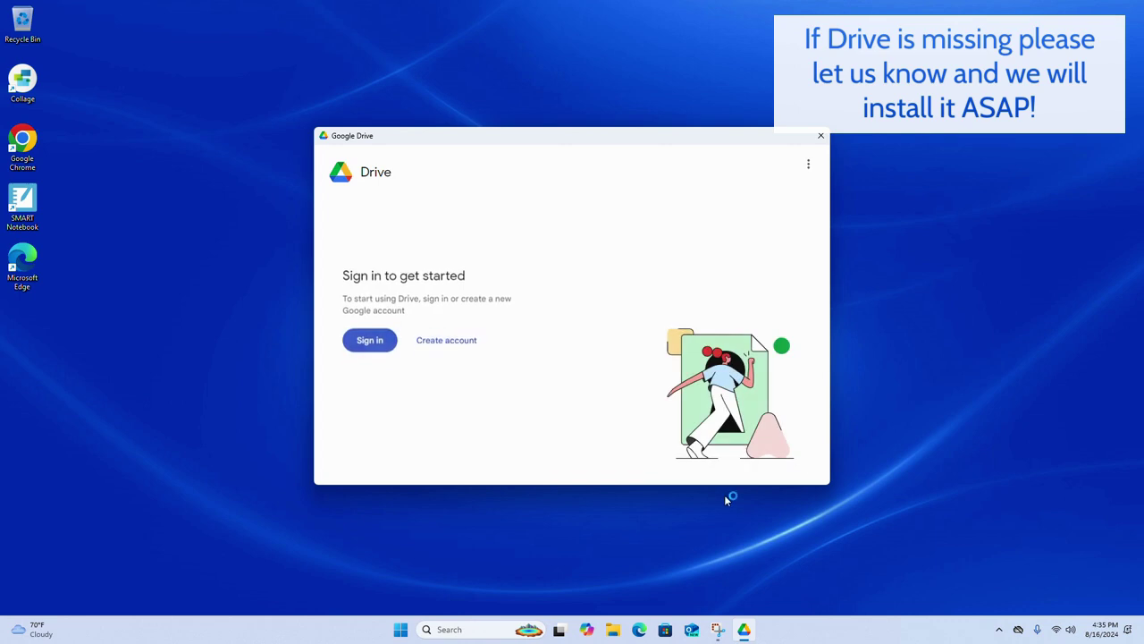
Sign in to Google Drive for desktop with the existing school account and return to the Drive setup window.
click(368, 341)
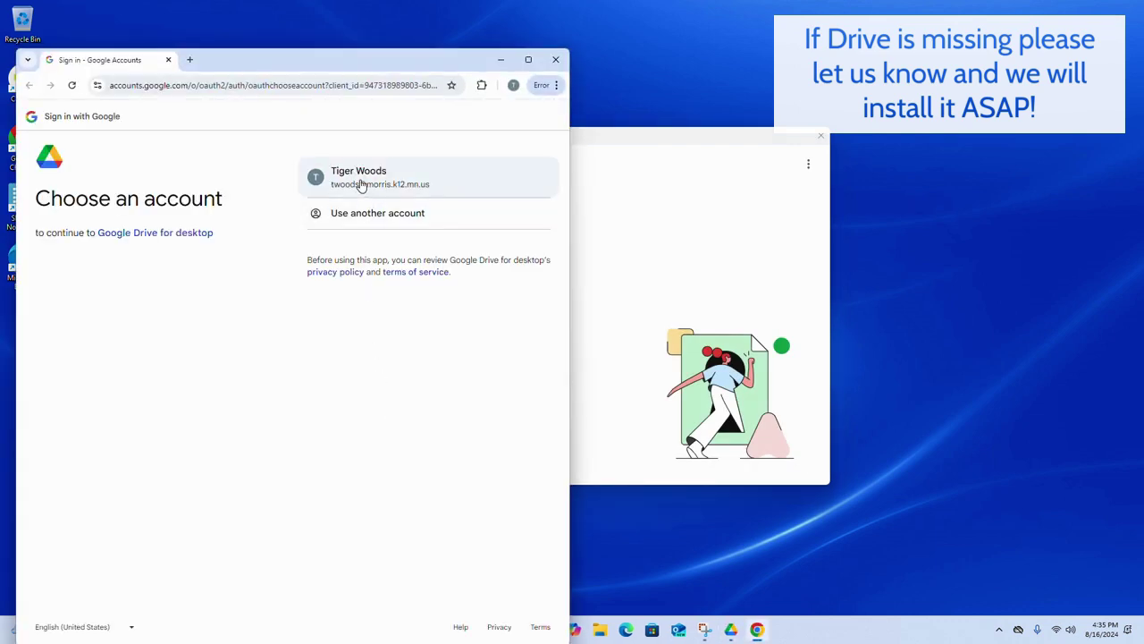
click(362, 183)
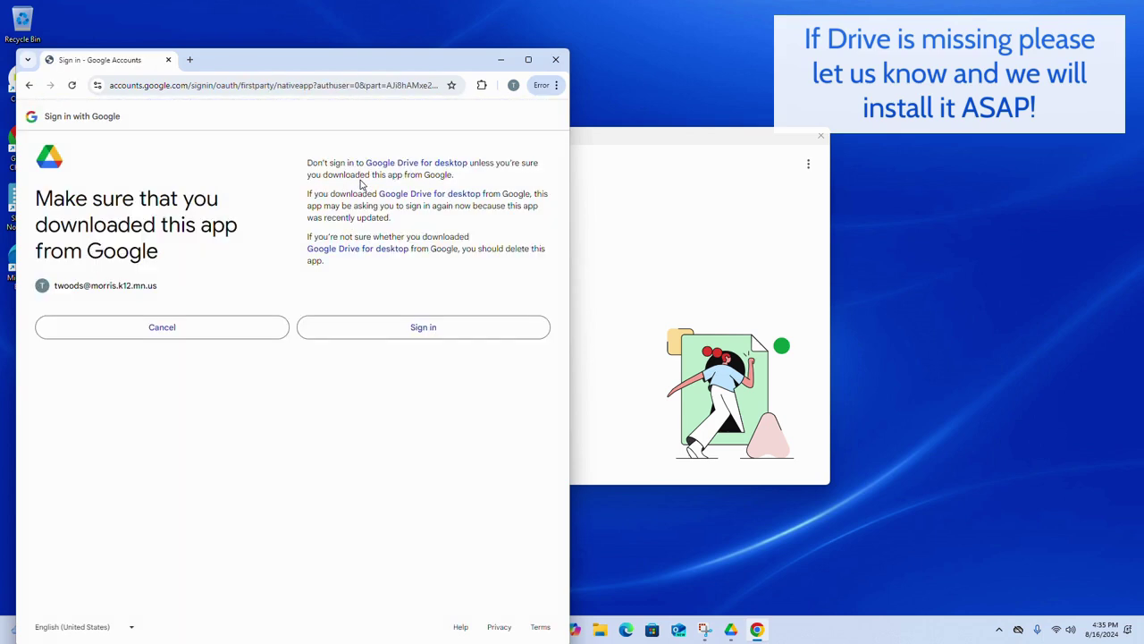
click(383, 332)
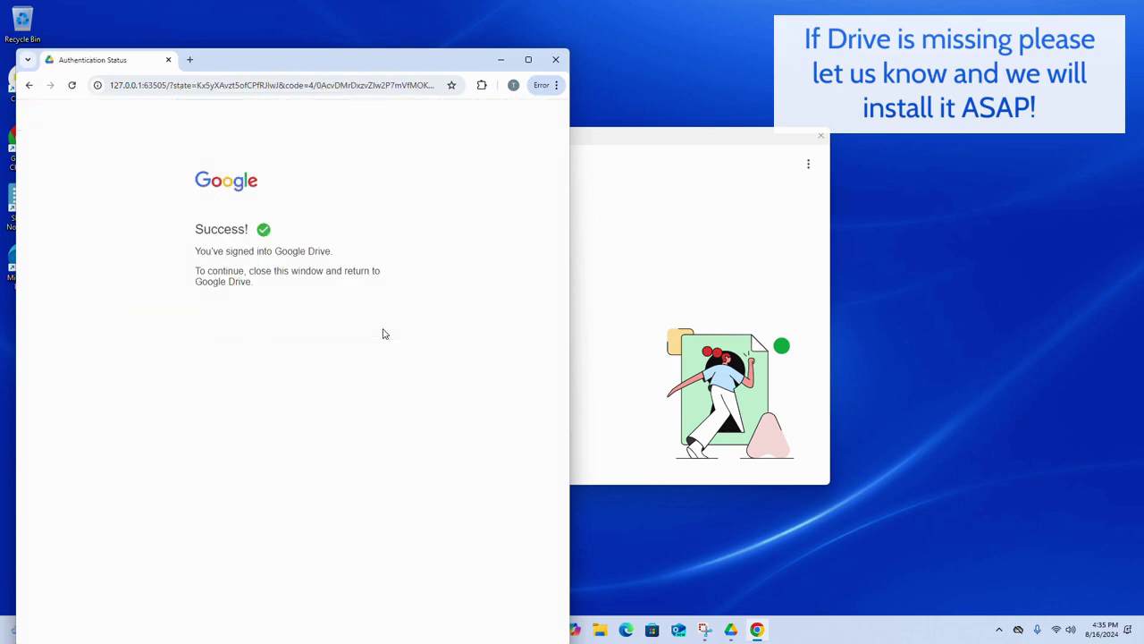
click(652, 139)
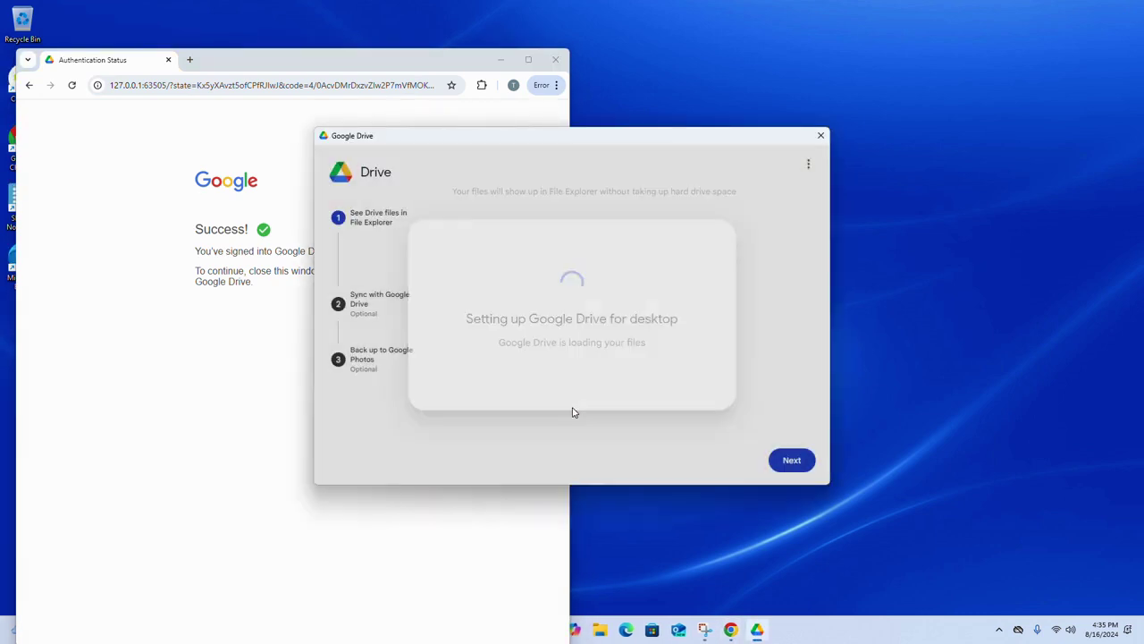
Finish the Google Drive setup, skipping folder sync and Google Photos backup, and close the sign-in success window.
click(799, 469)
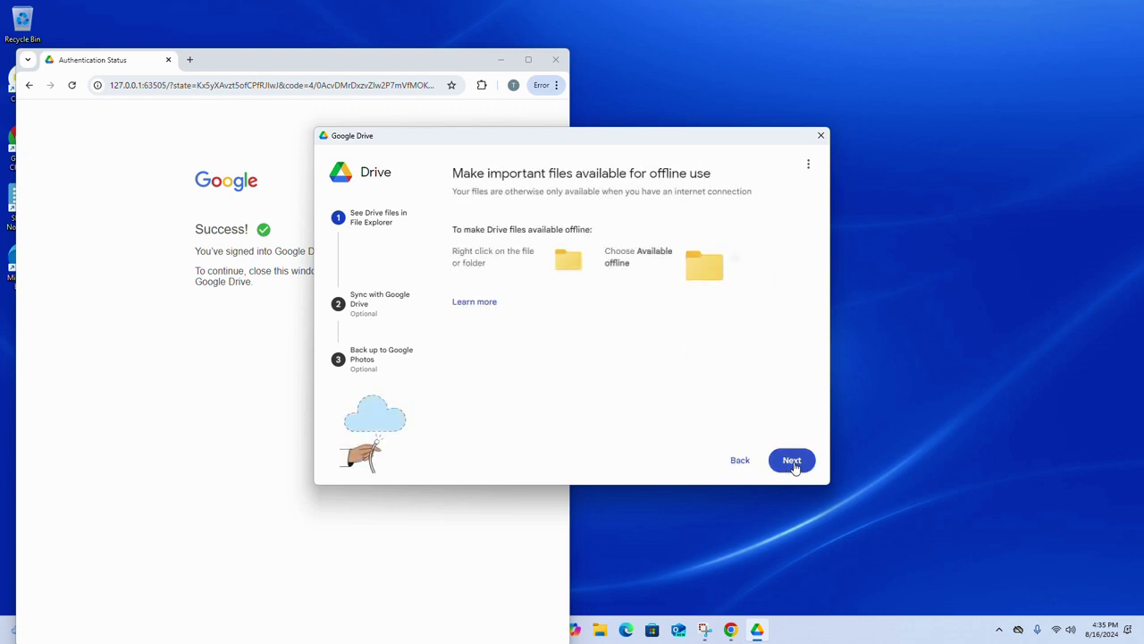
click(792, 465)
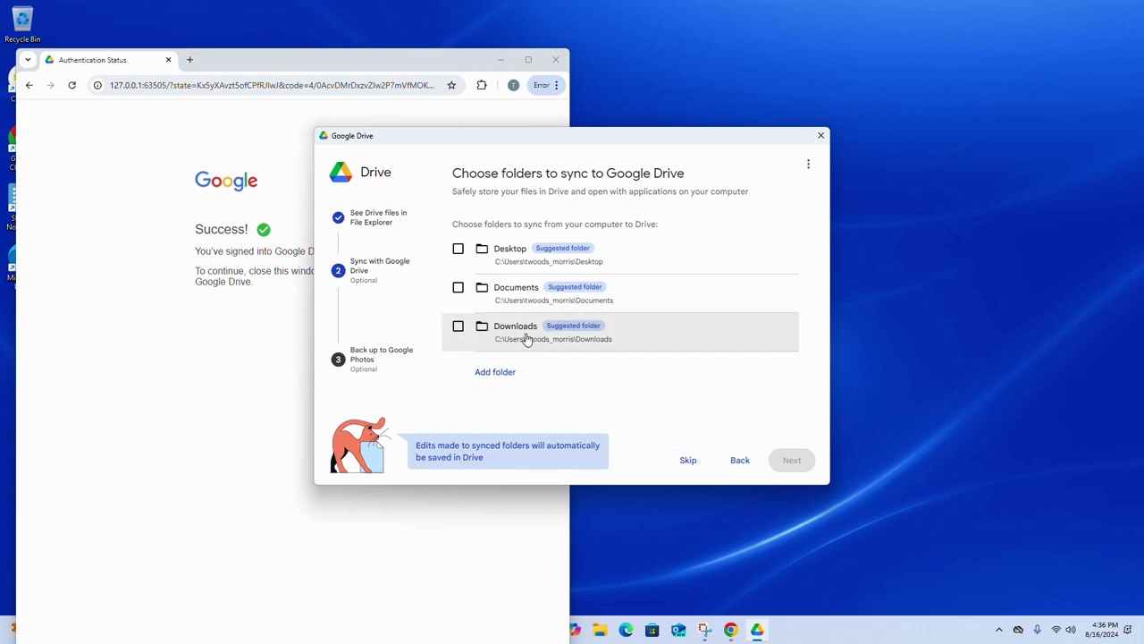
click(691, 461)
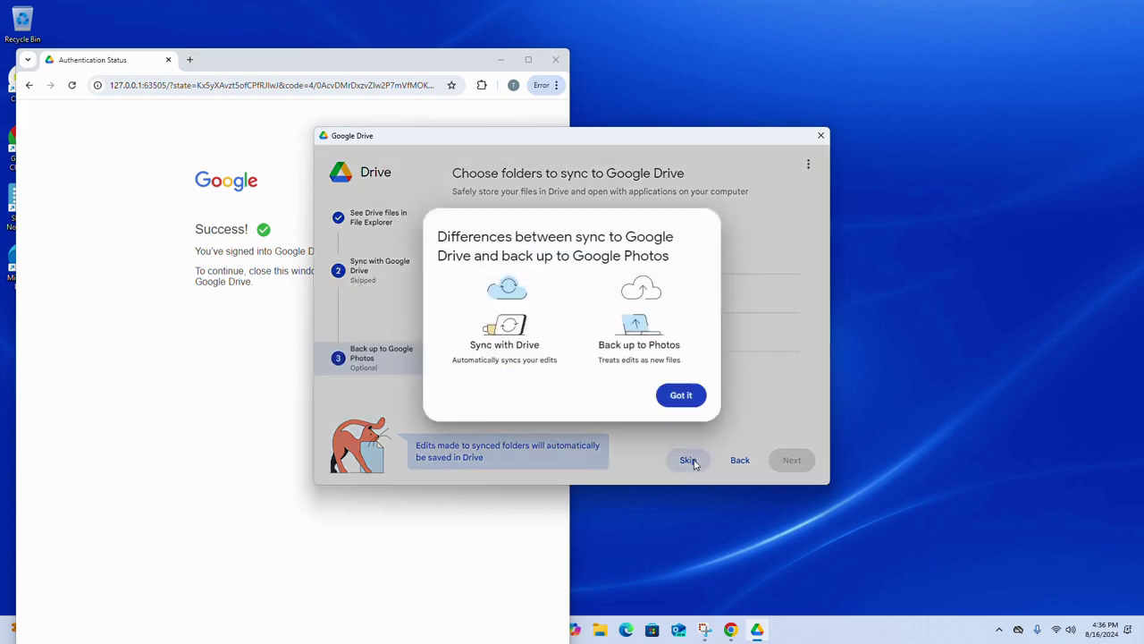
click(681, 396)
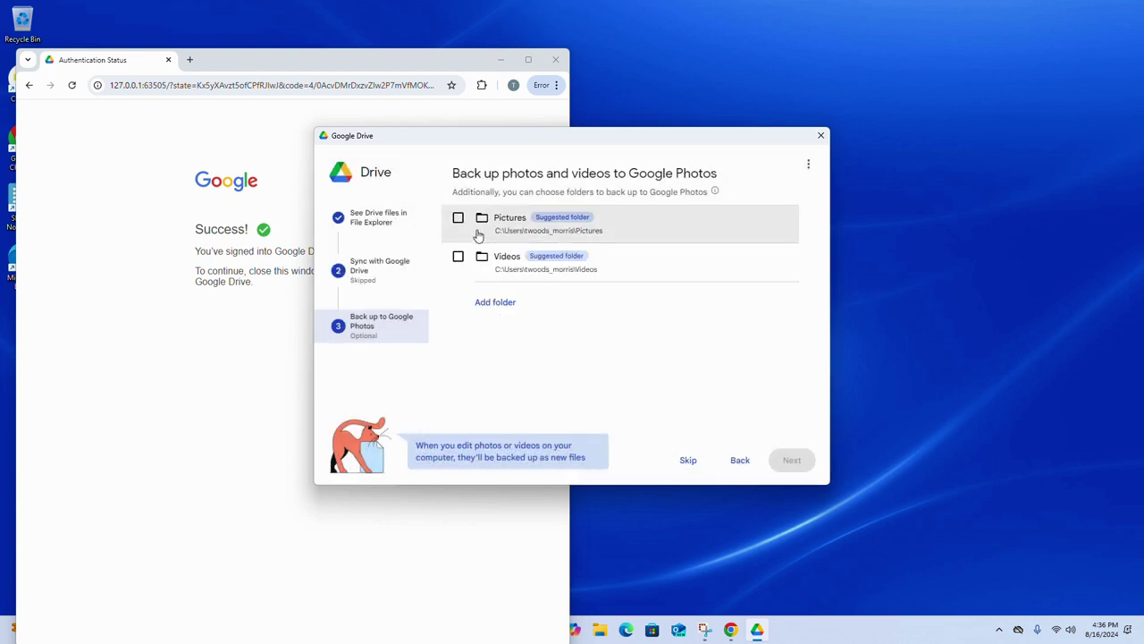
click(685, 462)
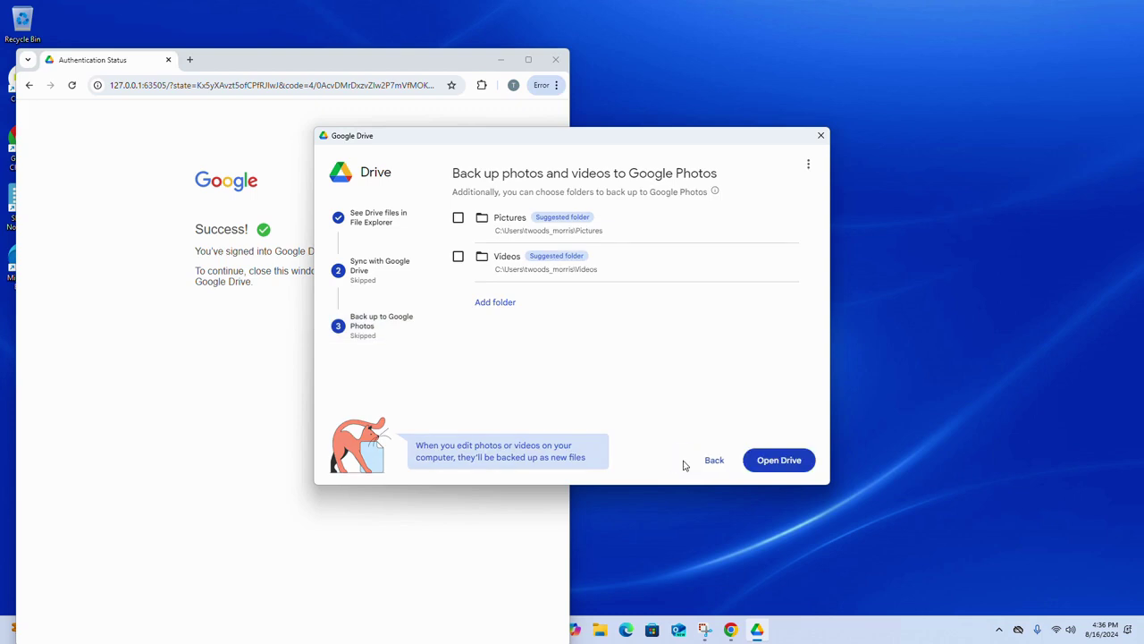
click(779, 460)
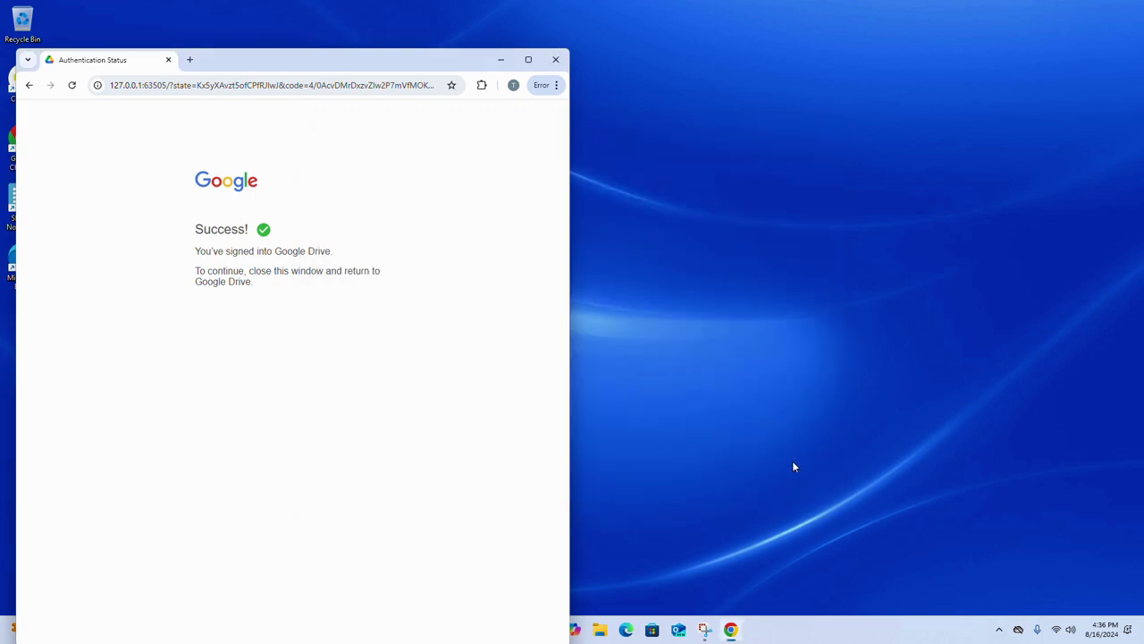
click(555, 60)
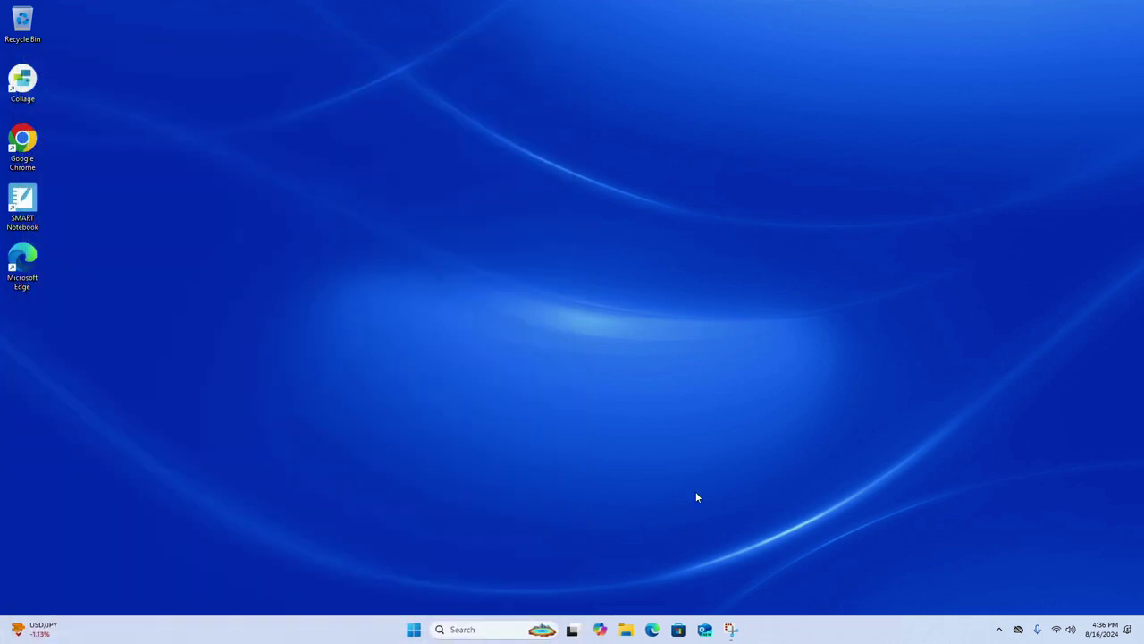
Examine the My Drive and Shared drives folders on Google Drive (G:) in File Explorer, and close the window.
click(625, 630)
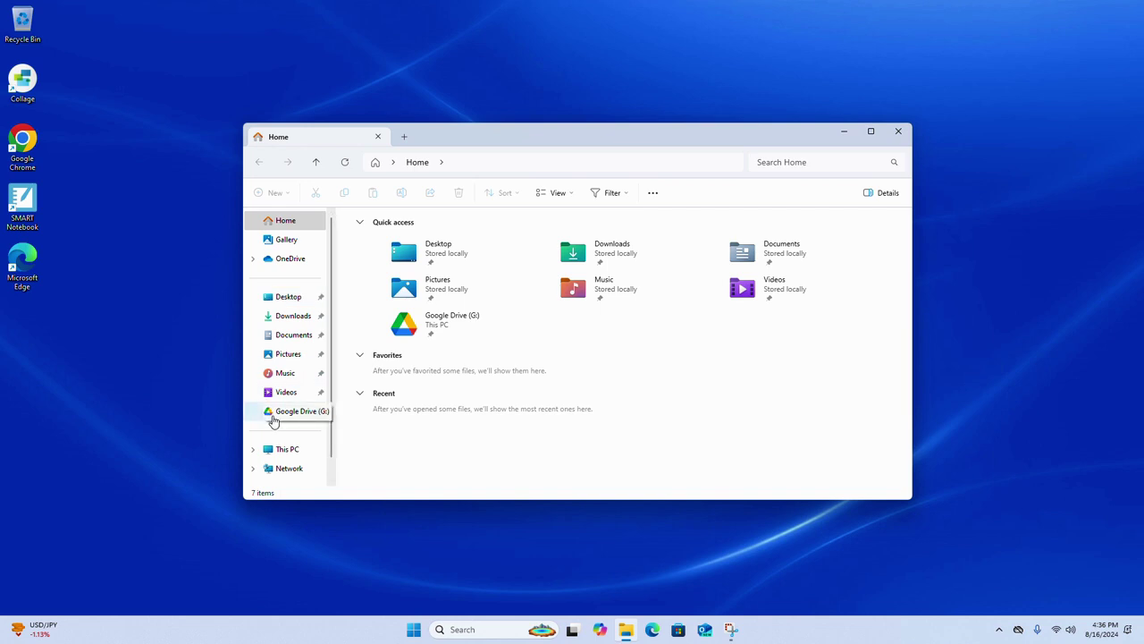
click(273, 418)
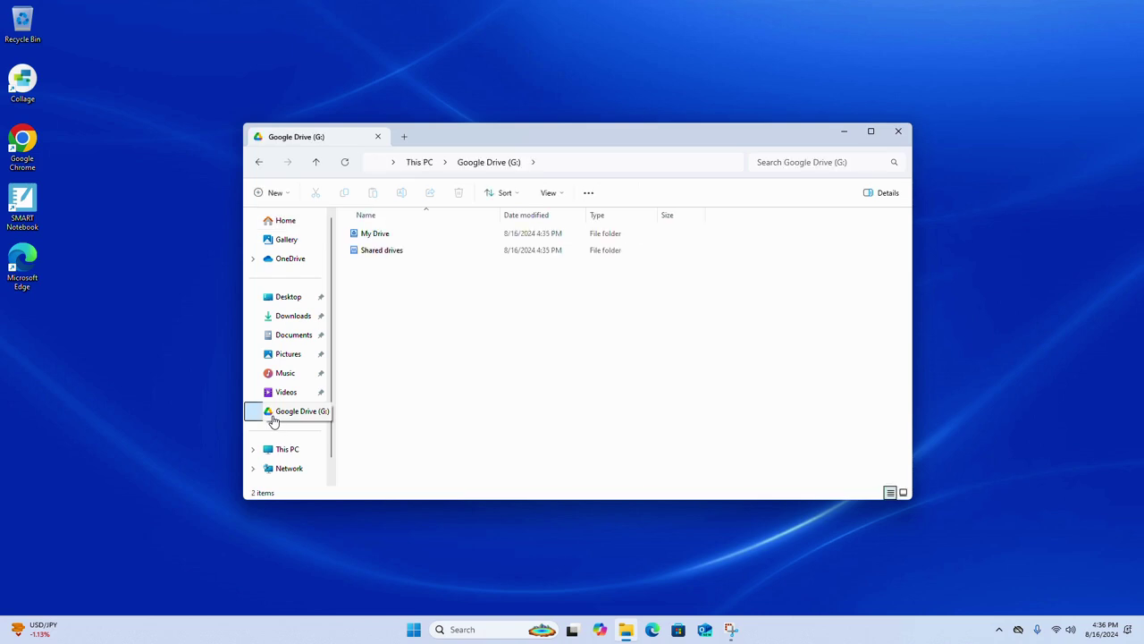
double_click(374, 235)
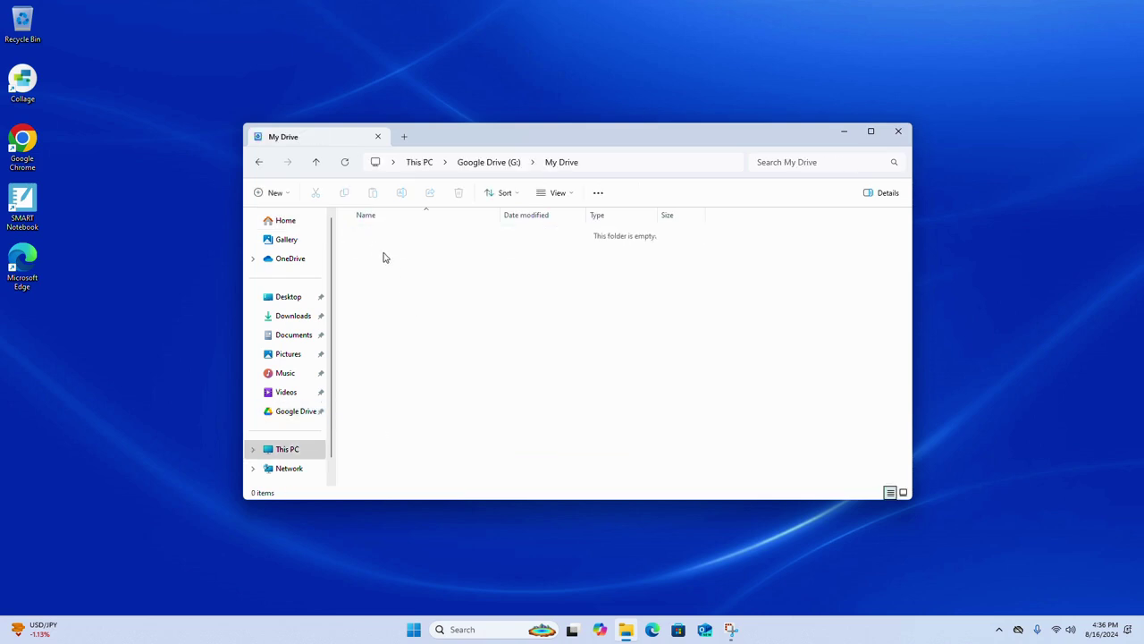
click(258, 162)
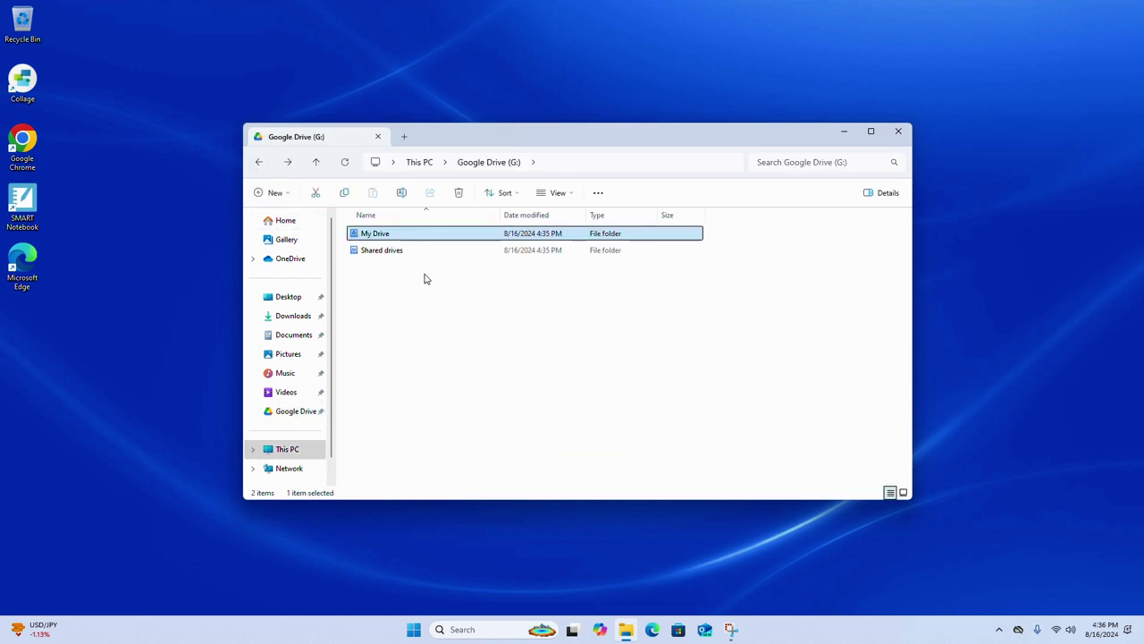
double_click(360, 254)
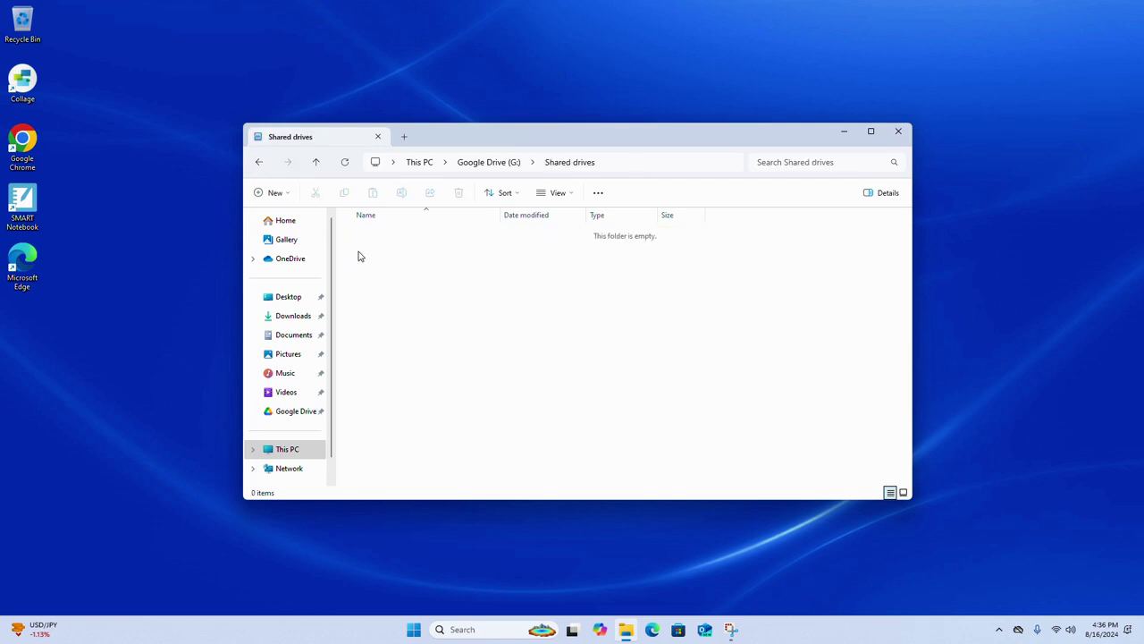
click(258, 163)
click(258, 163)
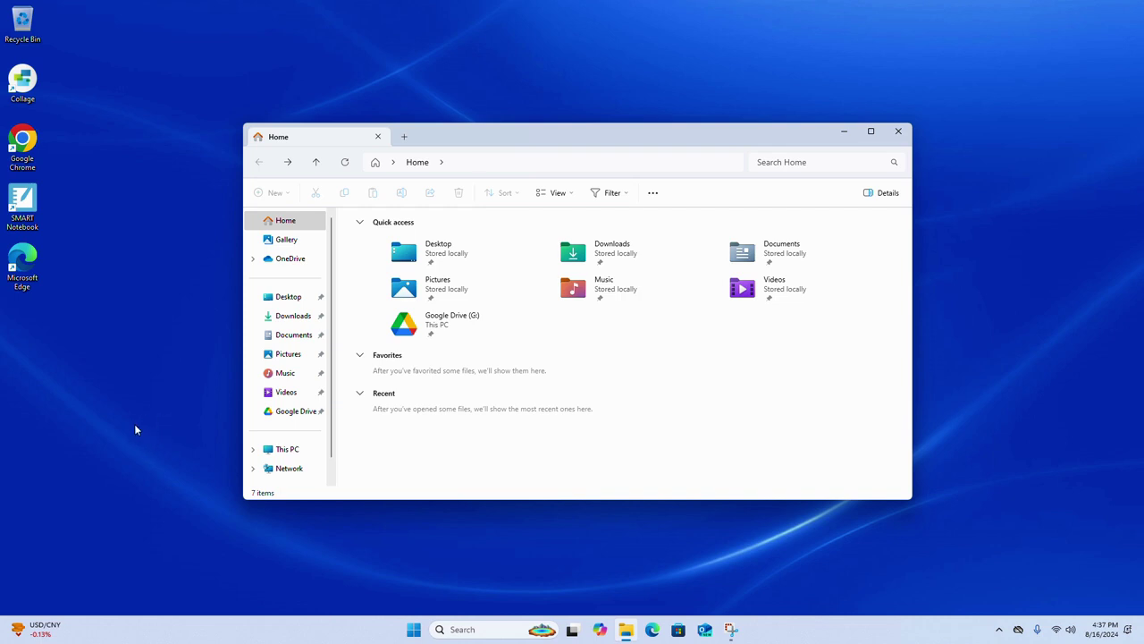
click(291, 414)
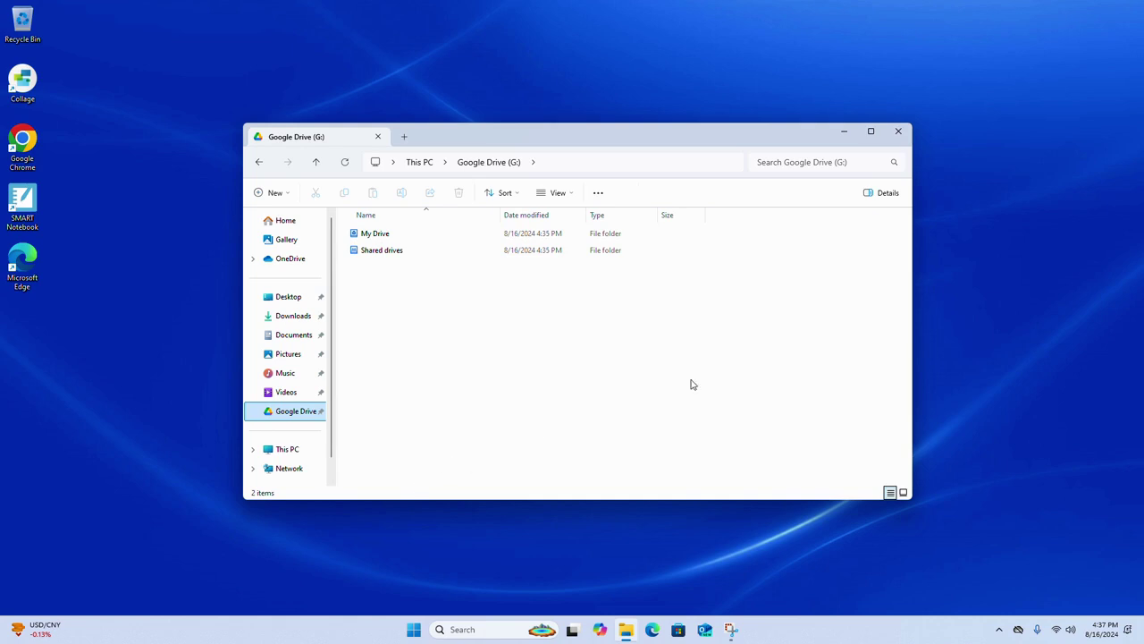
click(899, 133)
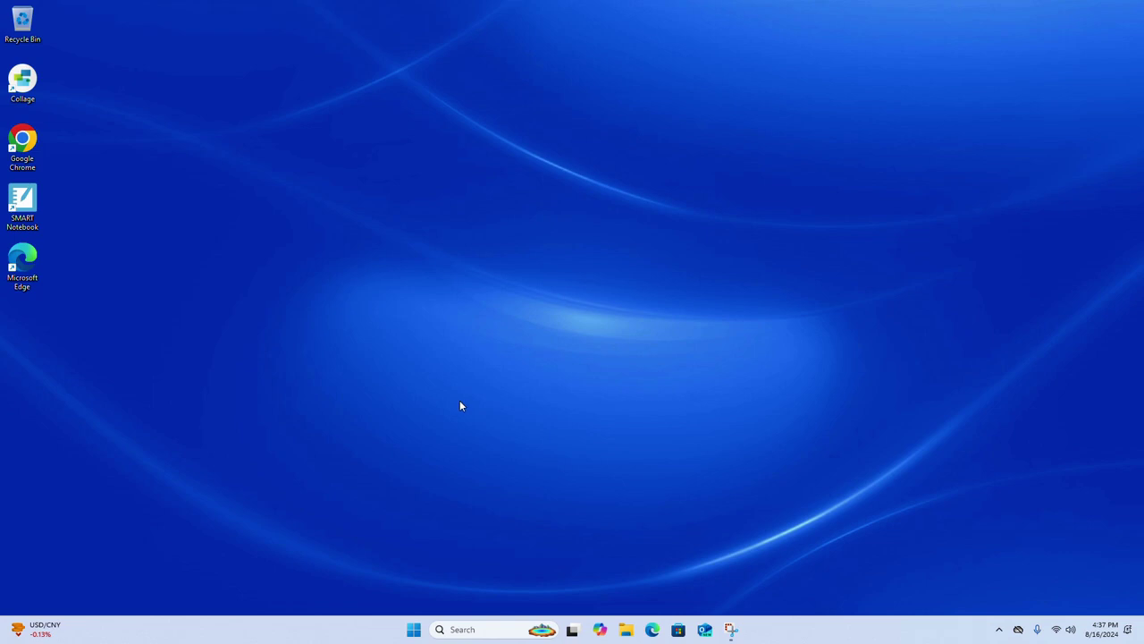
Launch Google Chrome and bring up the full list of print destinations for the new tab page.
double_click(26, 140)
drag(334, 66, 335, 40)
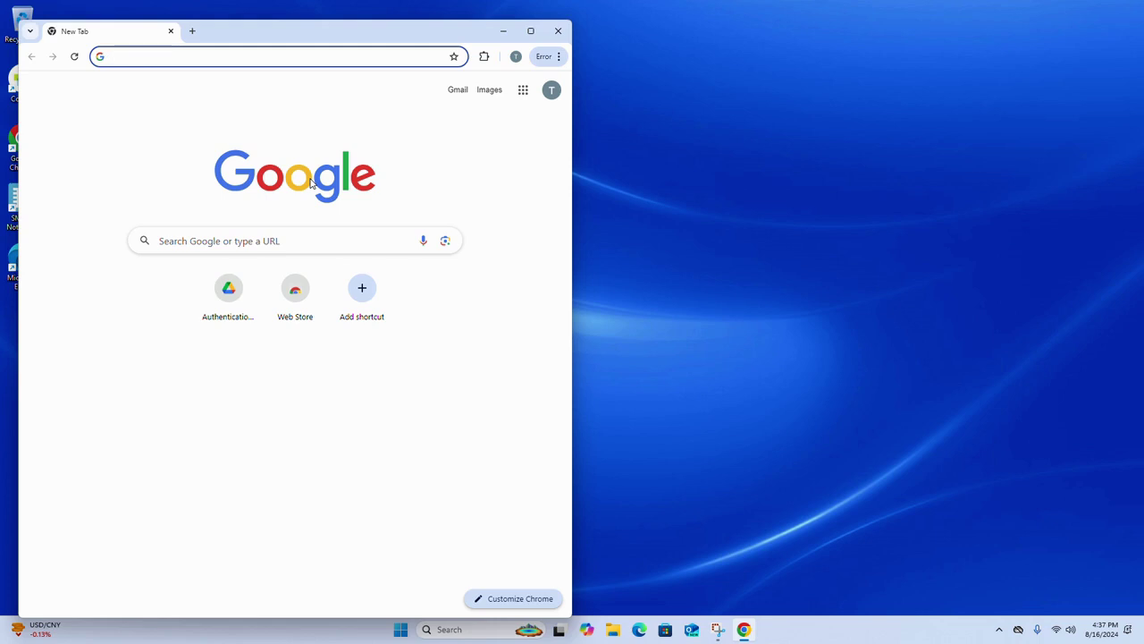
key(ctrl+p)
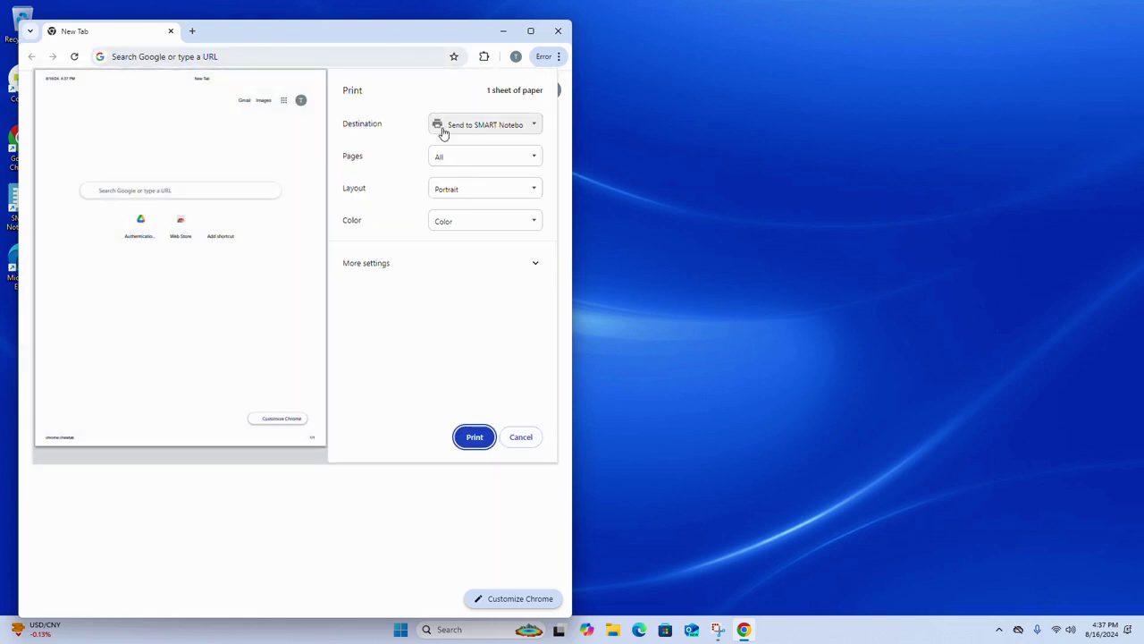
click(450, 127)
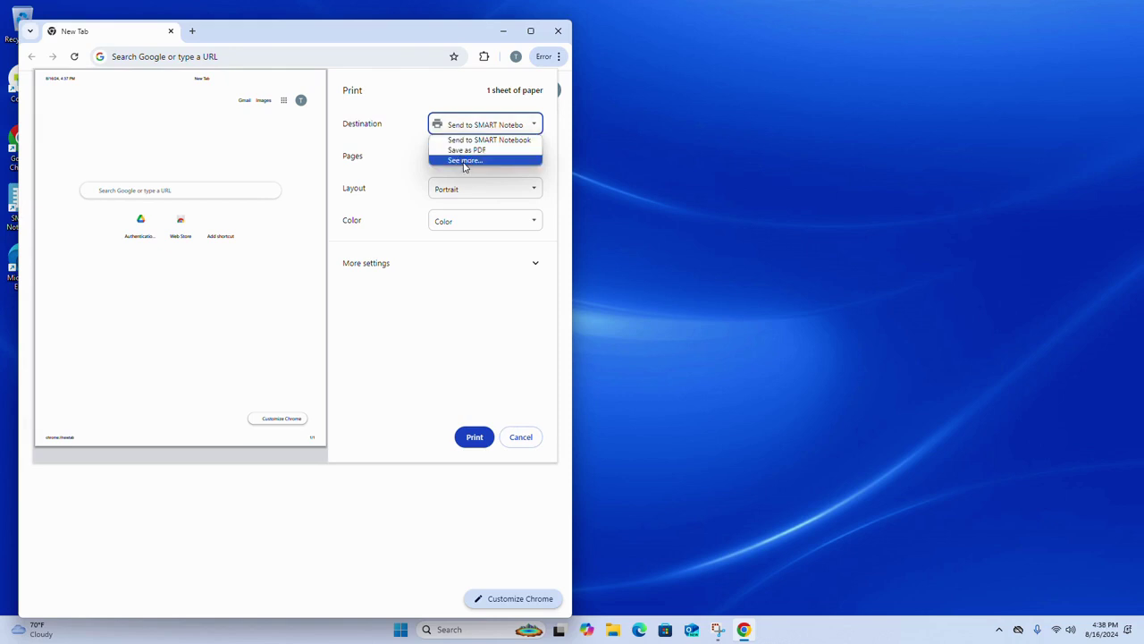
click(464, 162)
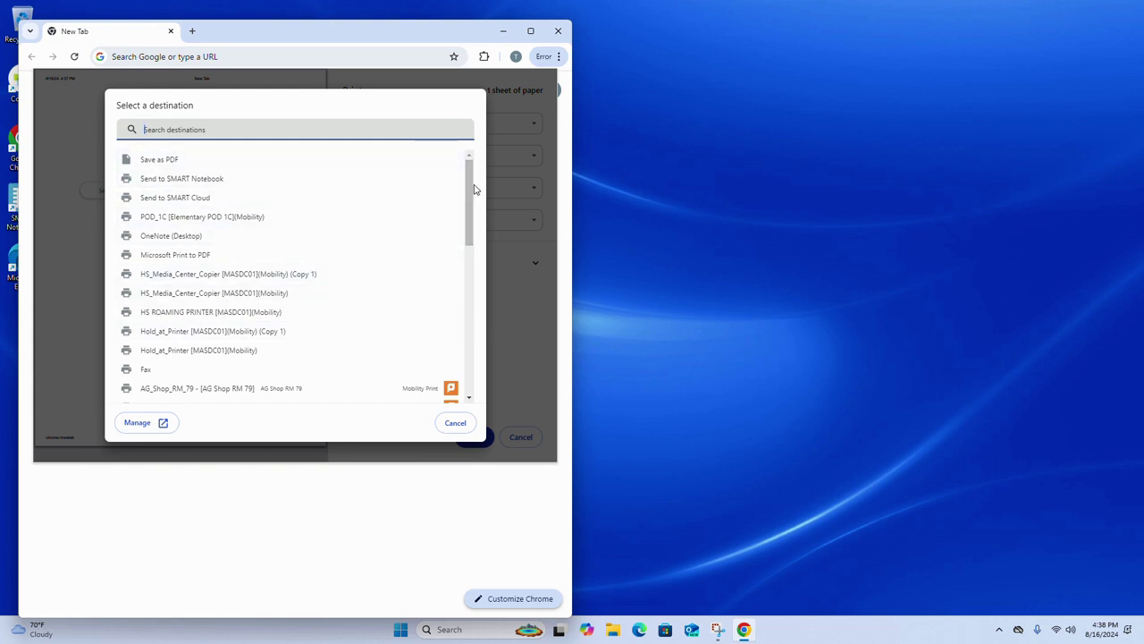
Print the page to the Mobility Print printer POD_1C - [Elementary POD 1C], signing in to PaperCut with Google.
drag(468, 188, 468, 265)
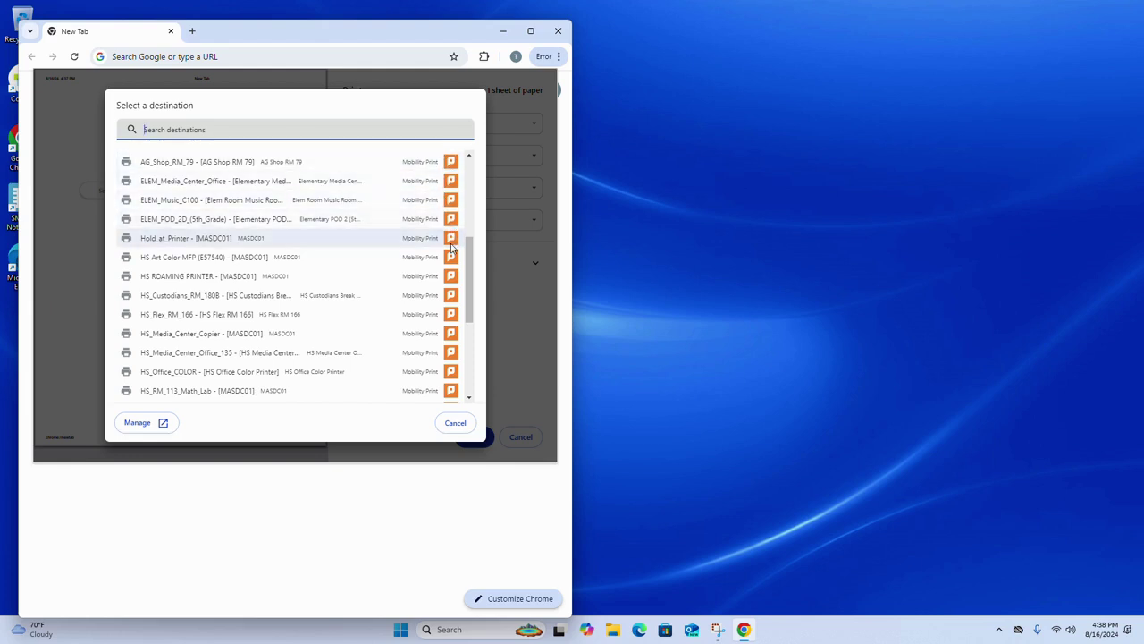
mouse_move(473, 293)
mouse_down()
mouse_move(469, 366)
mouse_move(470, 276)
mouse_move(473, 306)
mouse_up()
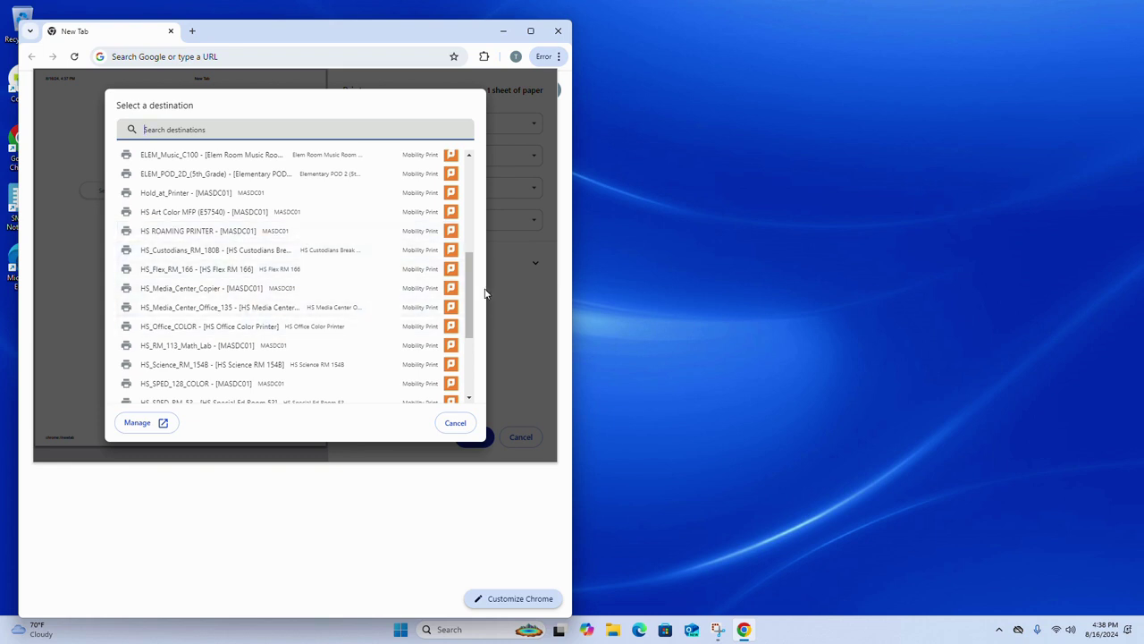
drag(470, 287, 468, 342)
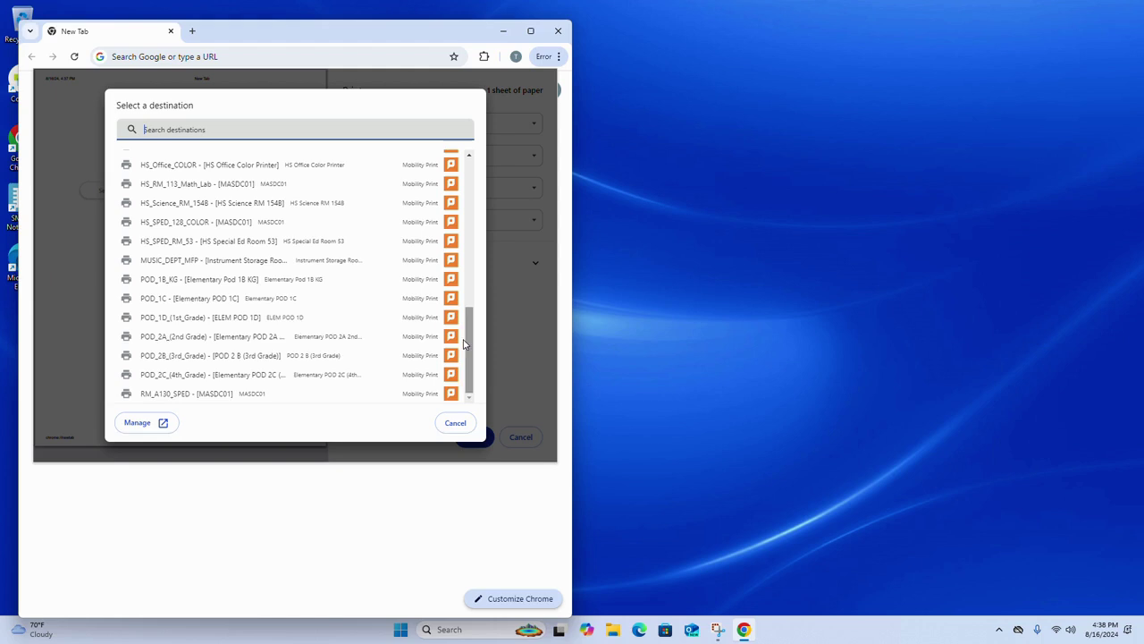
click(177, 302)
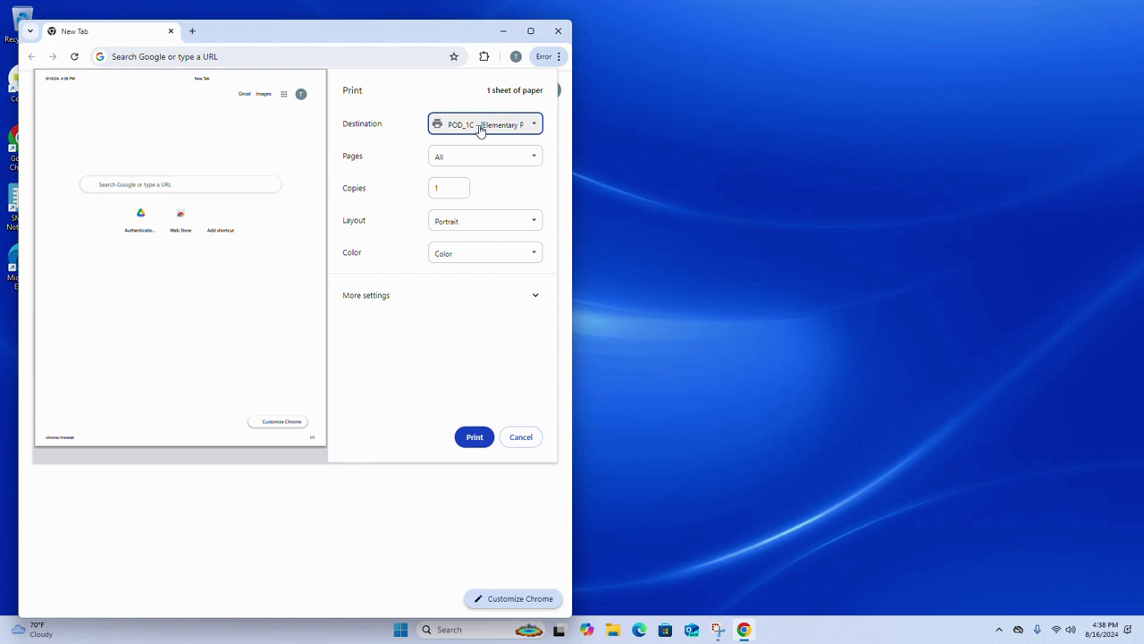
click(473, 438)
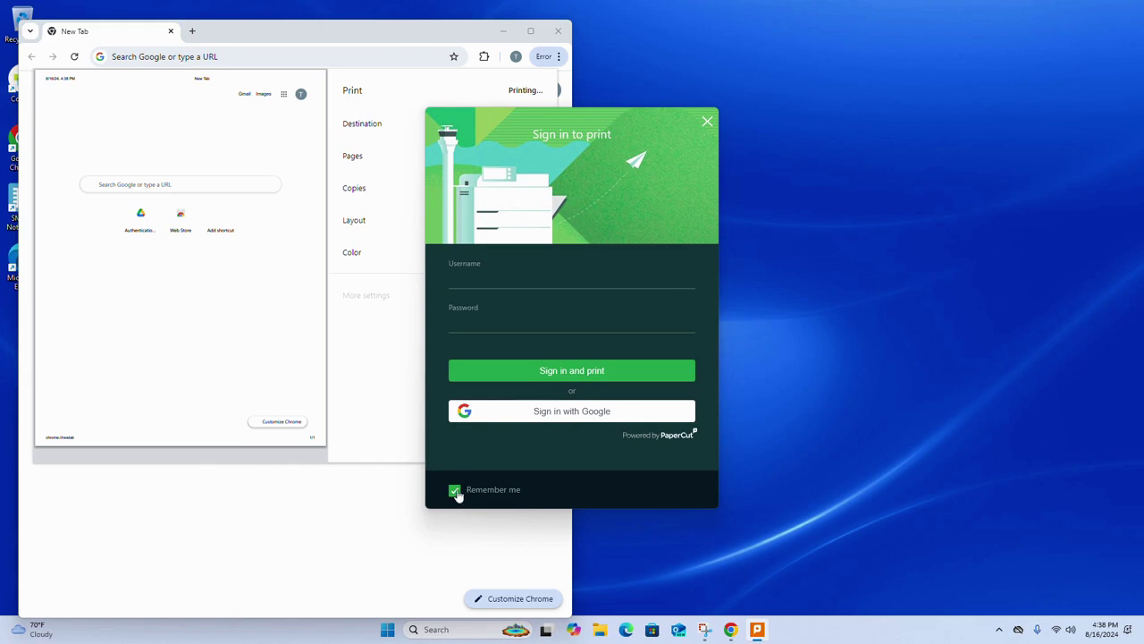
click(545, 413)
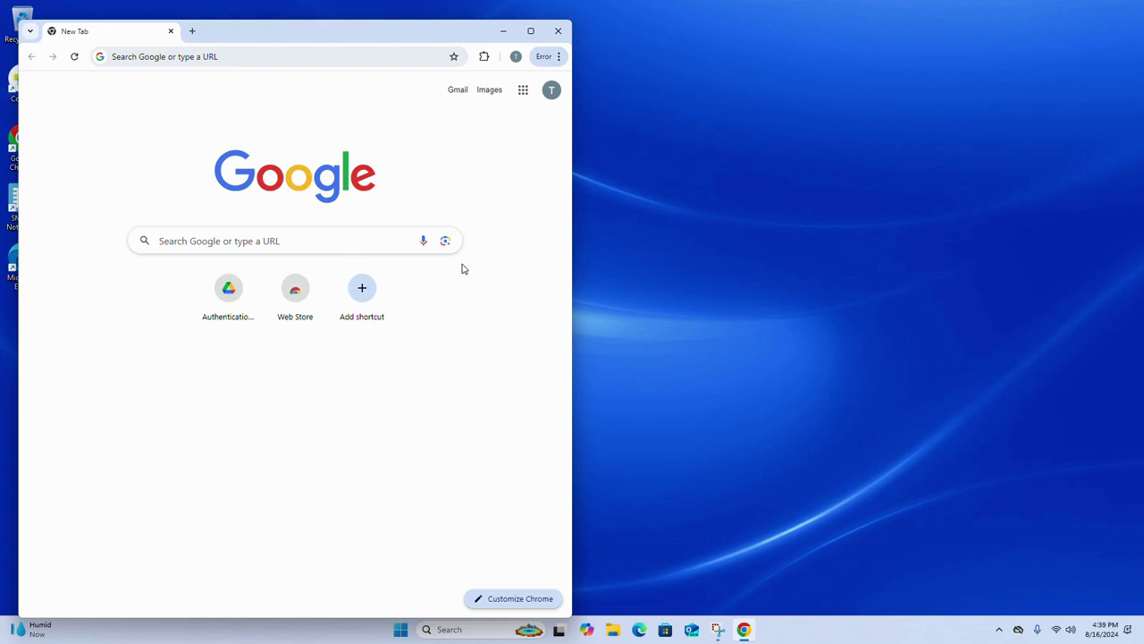
Print the new tab page to the Mobility Print destination Hold_at_Printer - [MASDC01], signing in to PaperCut with Google.
key(ctrl+p)
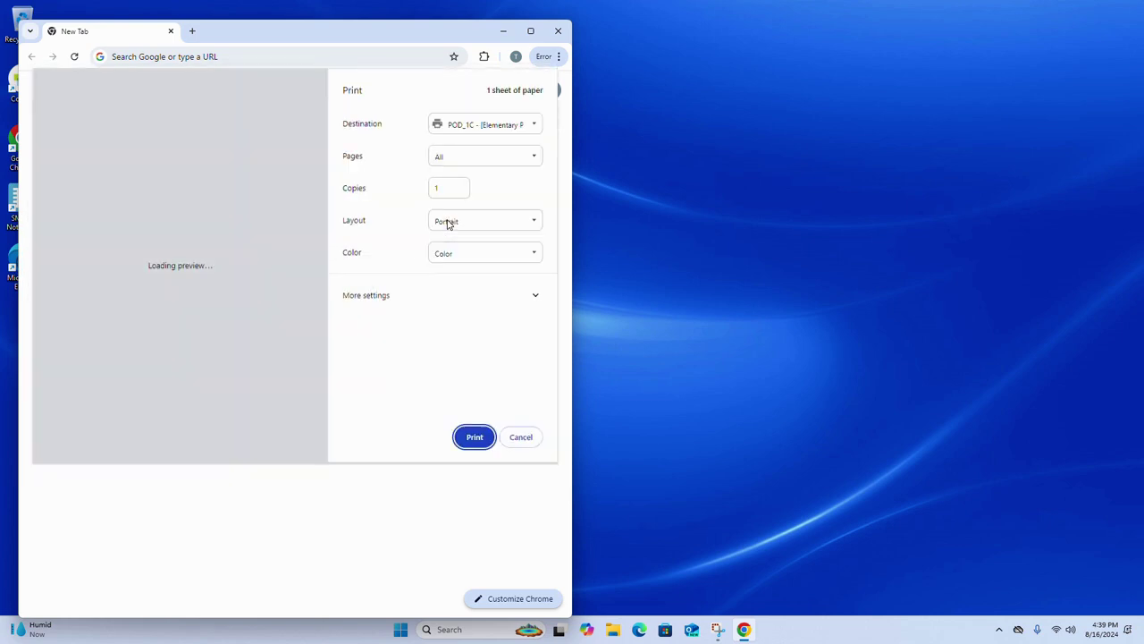
click(519, 129)
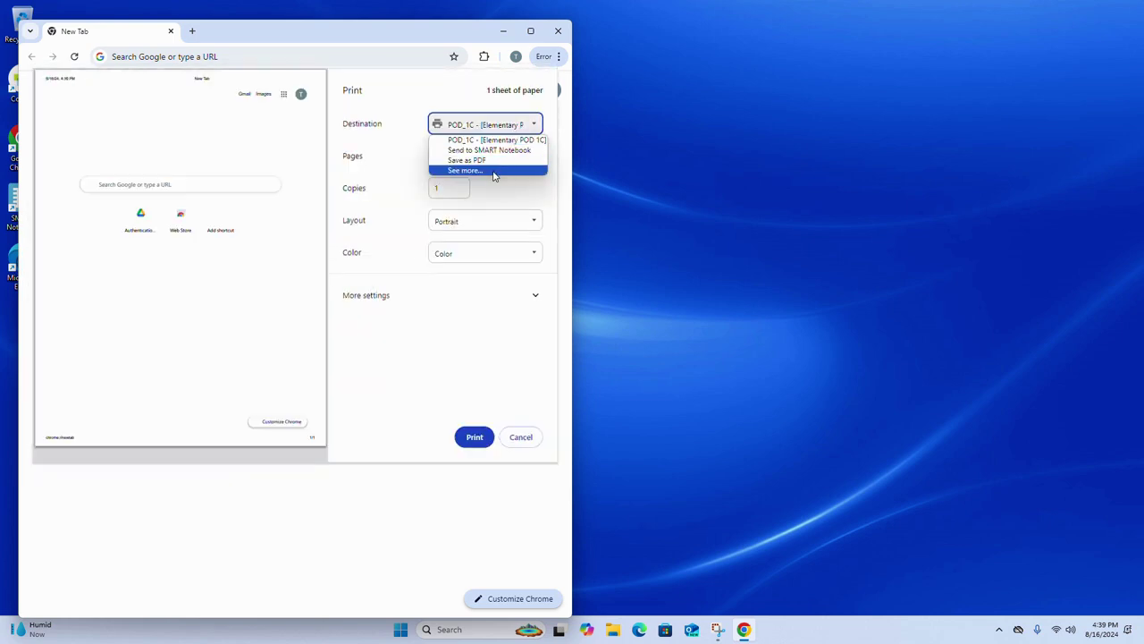
click(493, 170)
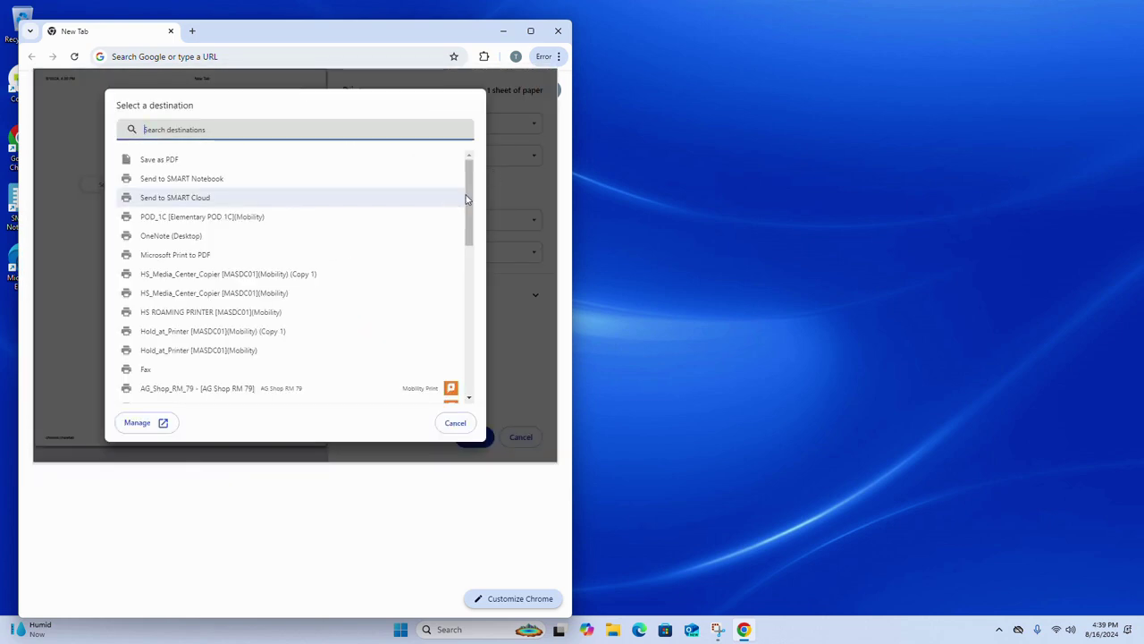
scroll(449, 210, down, 5)
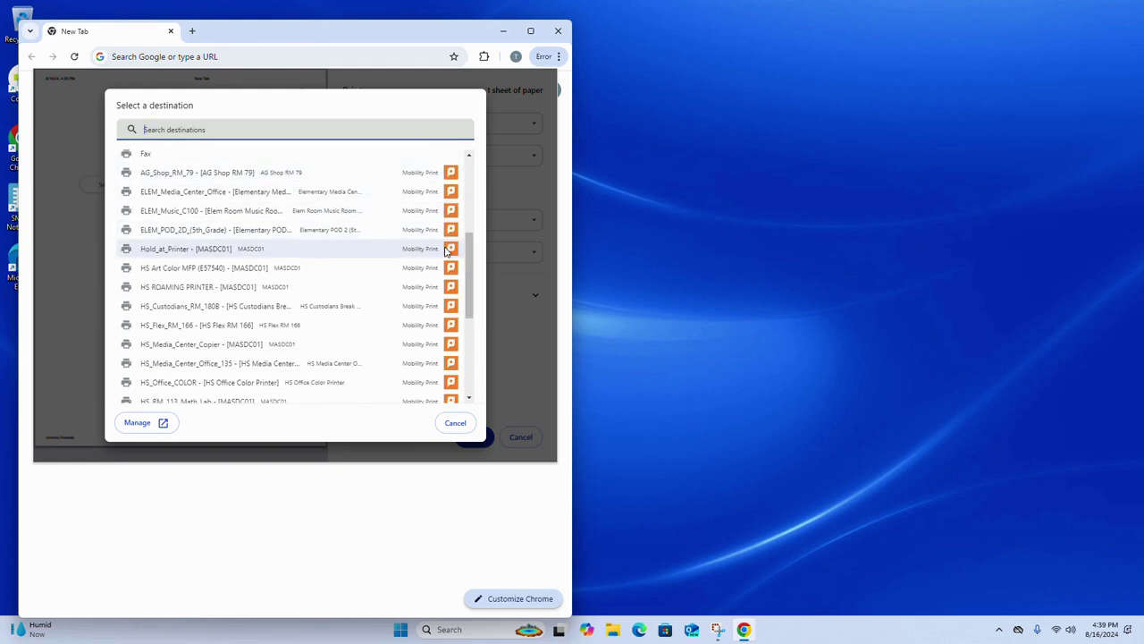
click(163, 253)
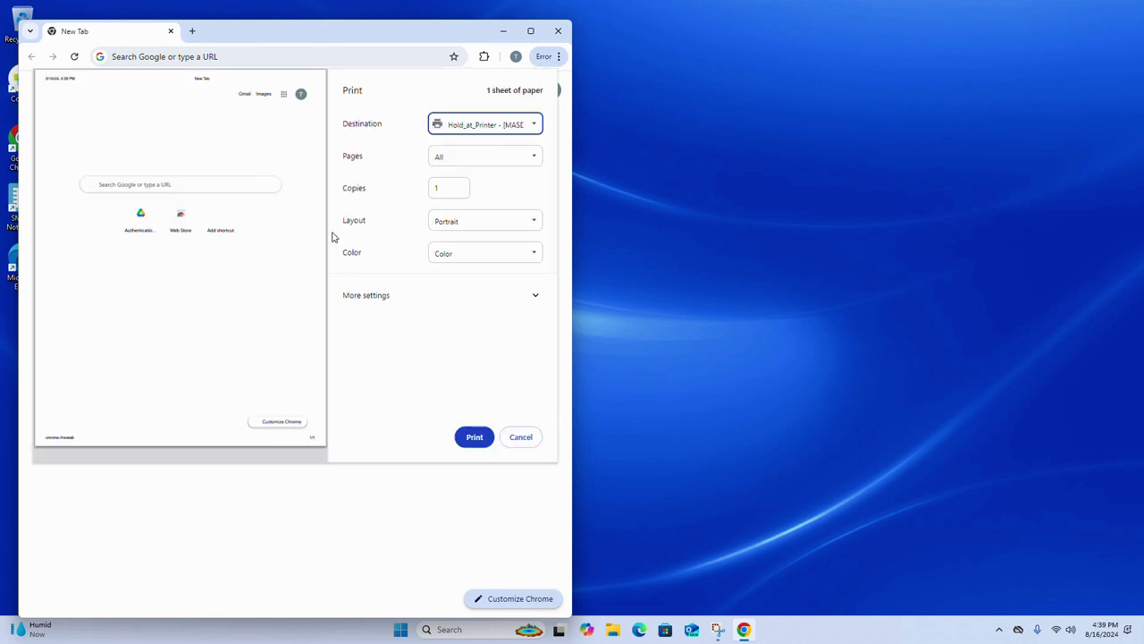
click(479, 438)
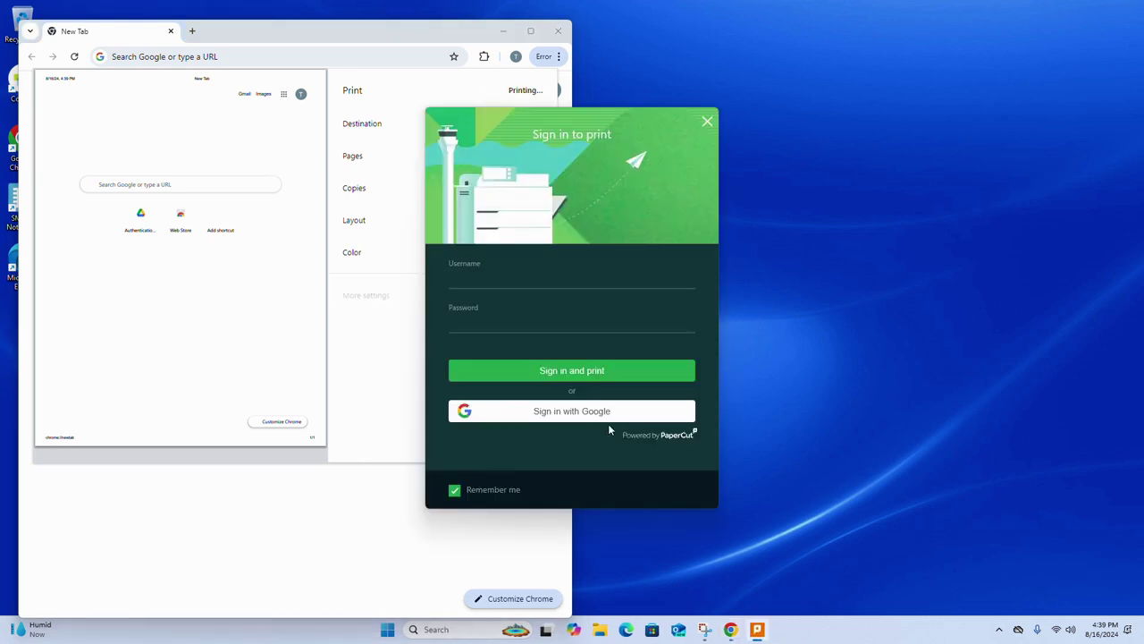
click(532, 413)
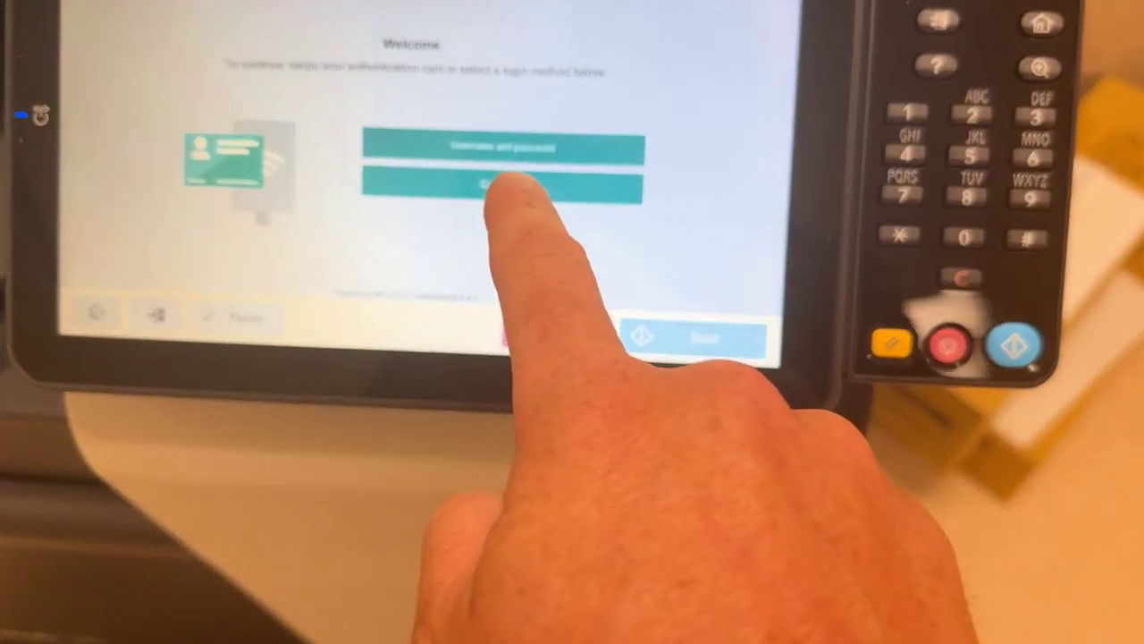
click(501, 183)
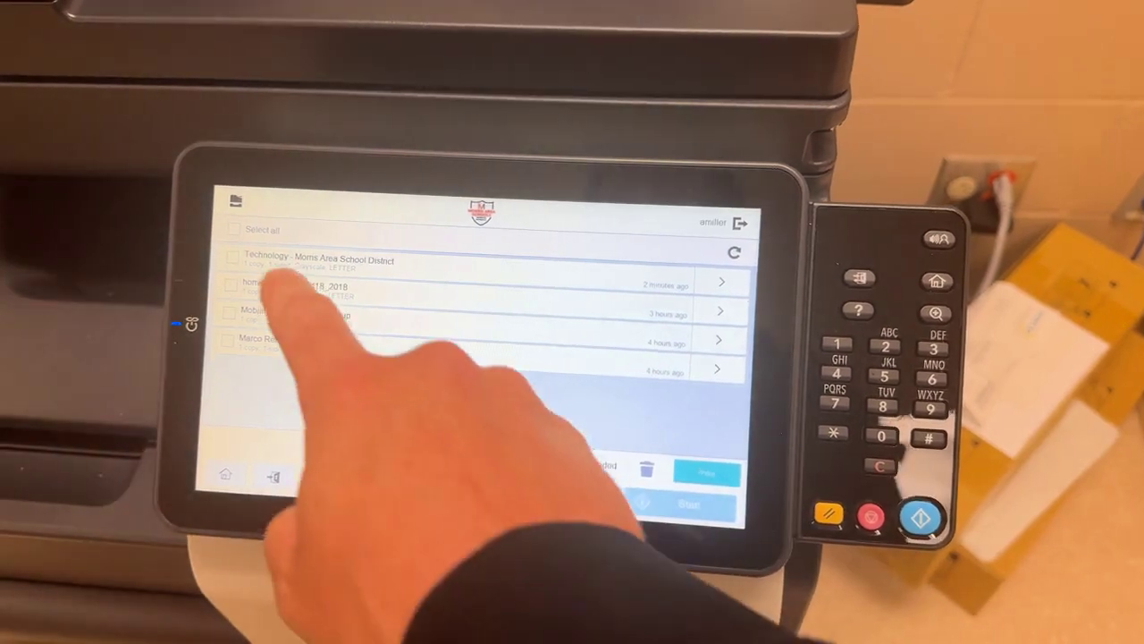
click(237, 256)
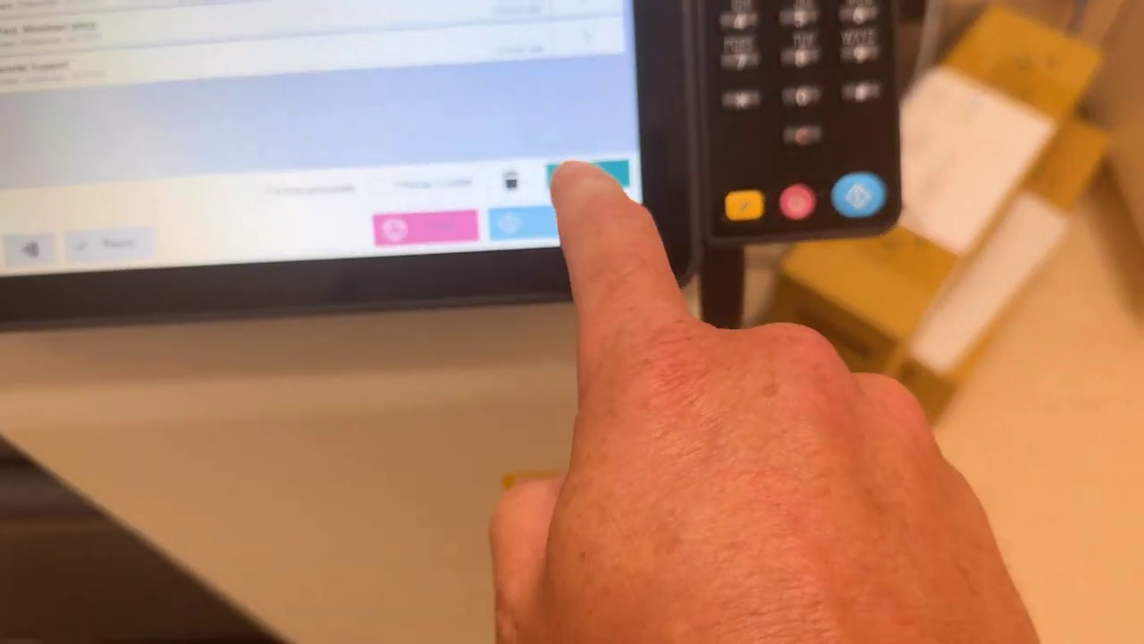
click(576, 172)
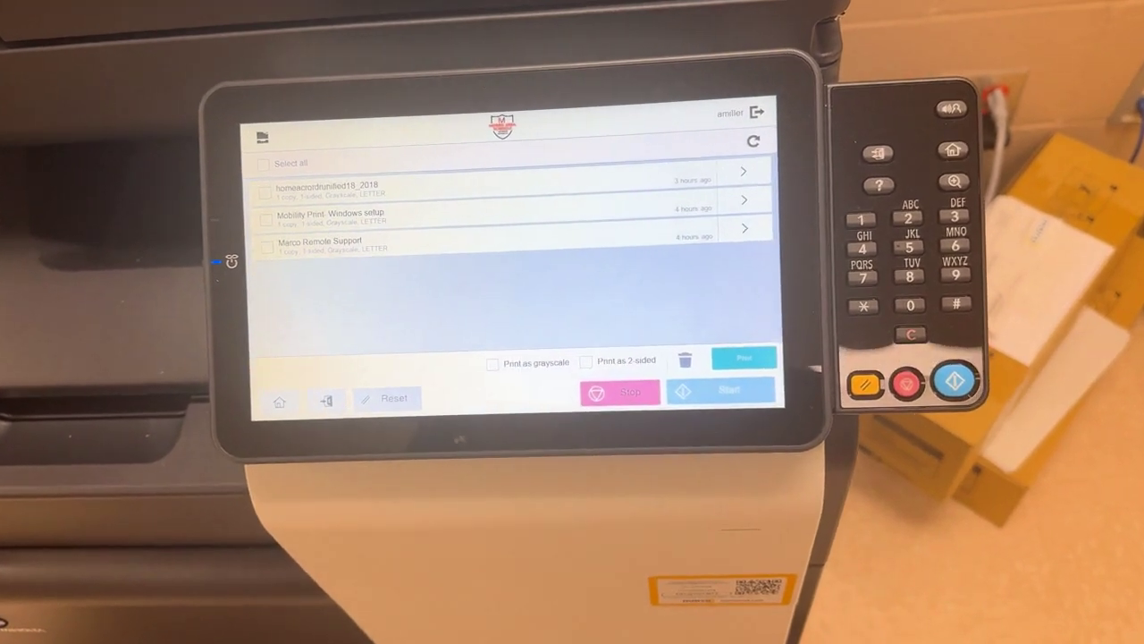
click(747, 97)
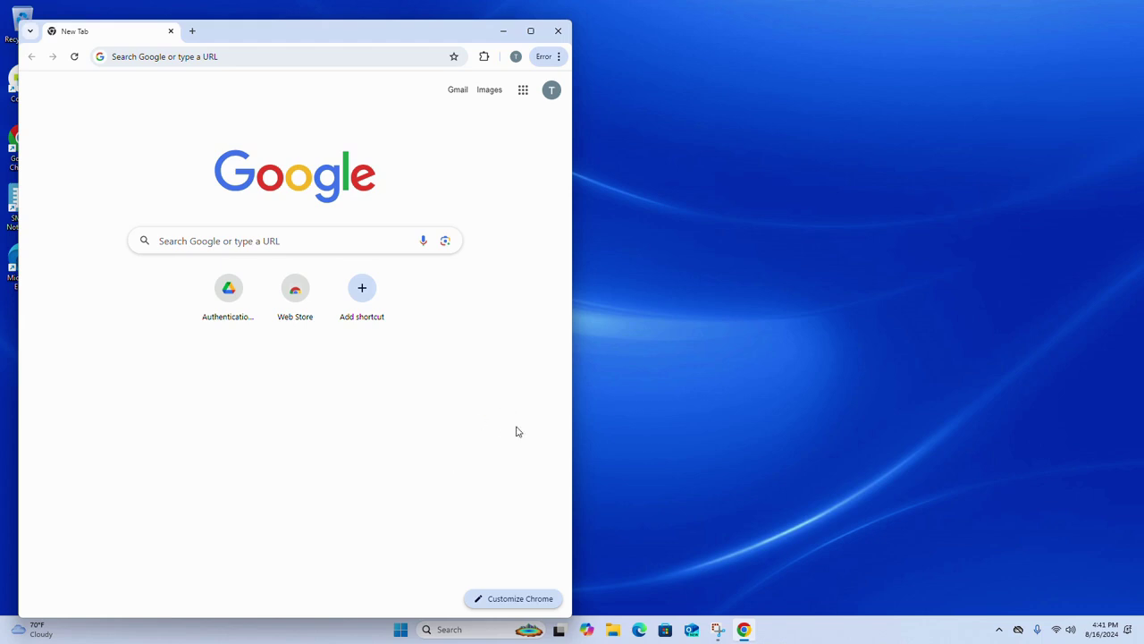
Close the Chrome window, and set the Windows taskbar alignment to Left in the taskbar behaviors settings.
drag(457, 41, 448, 81)
click(548, 71)
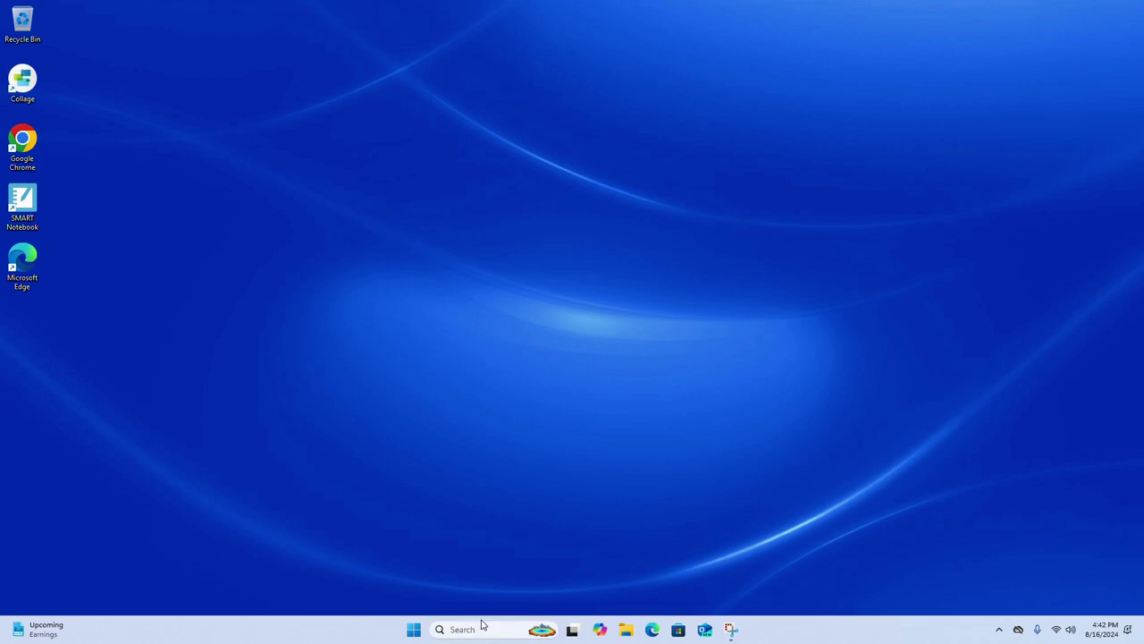
right_click(349, 629)
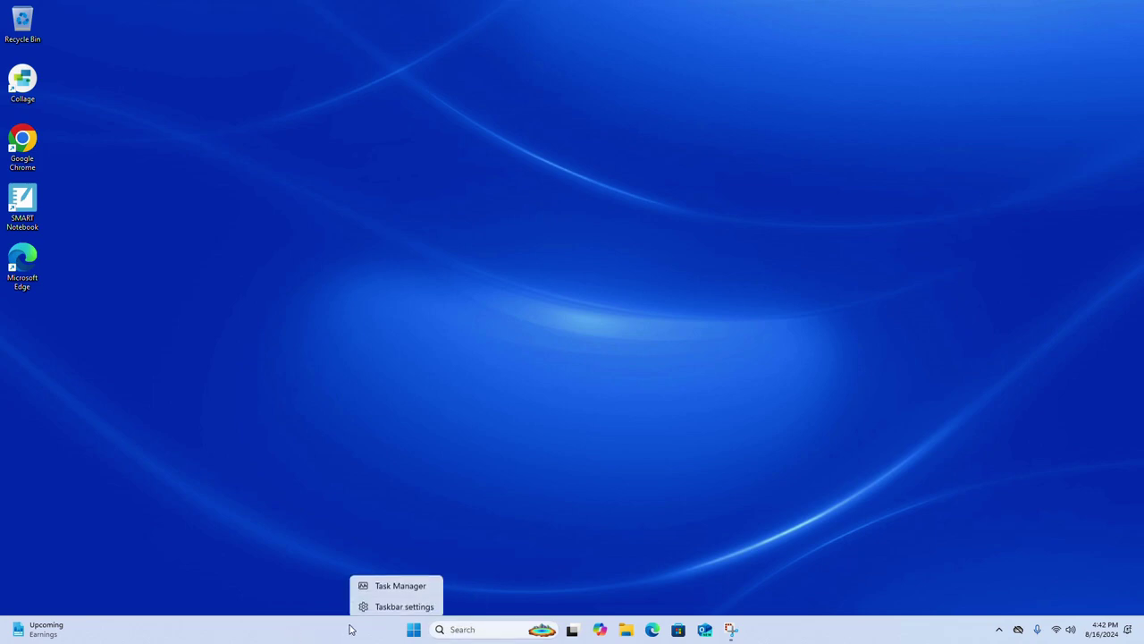
click(372, 607)
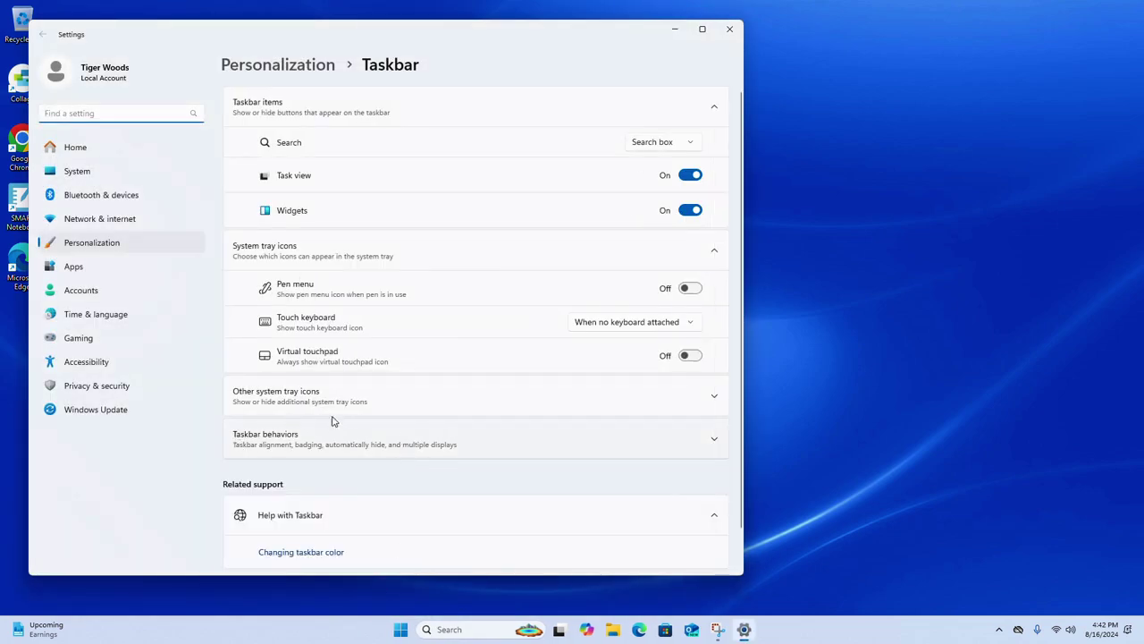
click(455, 443)
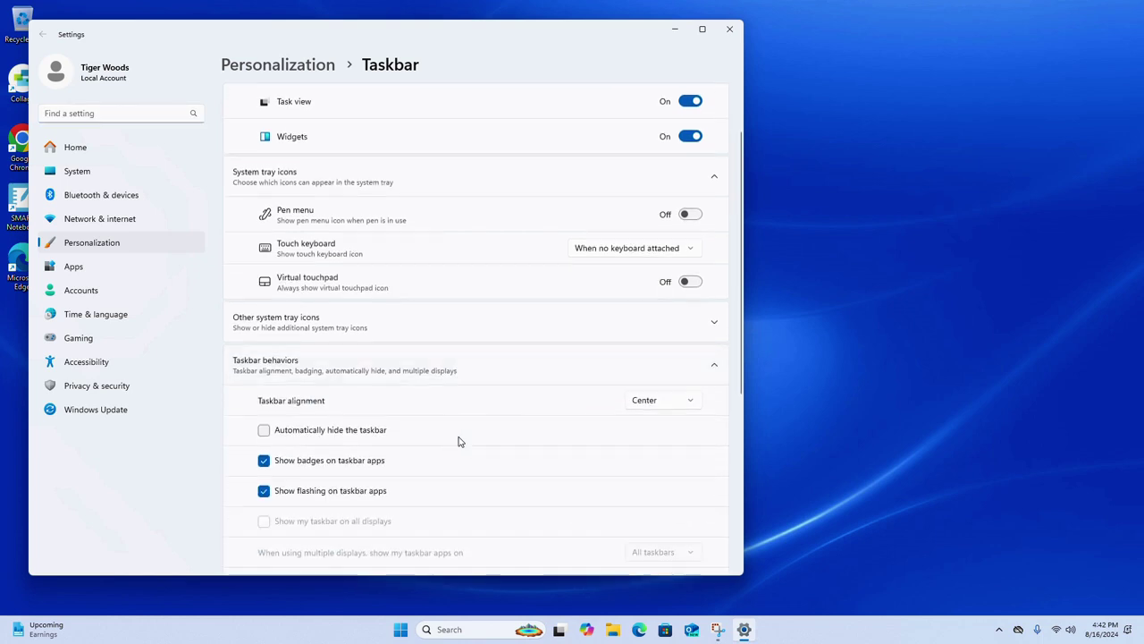
click(664, 402)
click(651, 385)
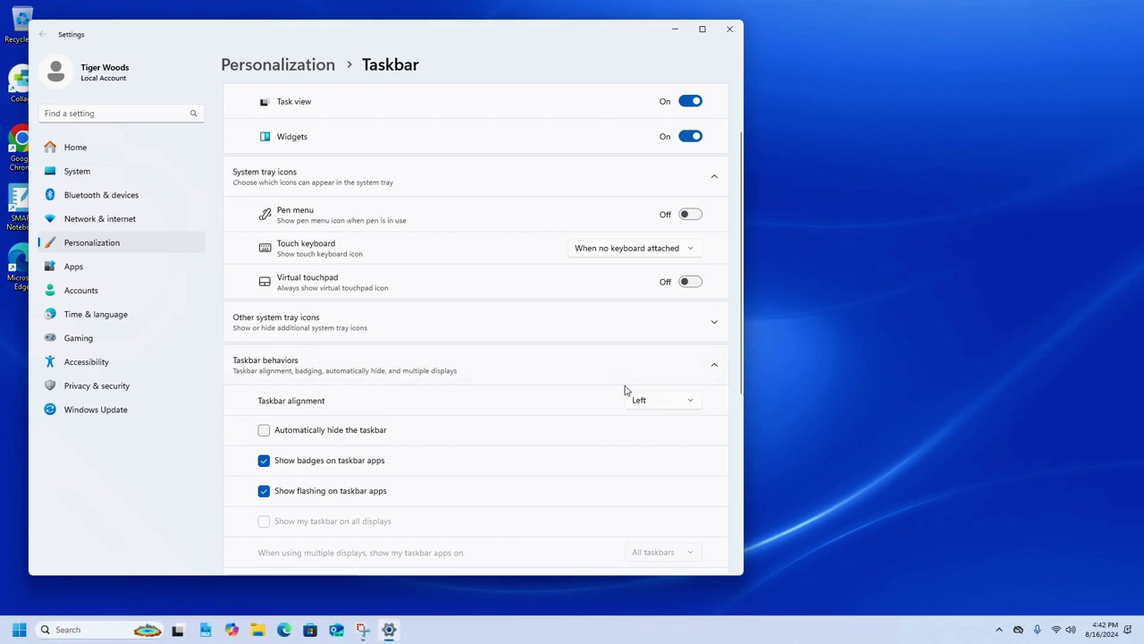
click(729, 30)
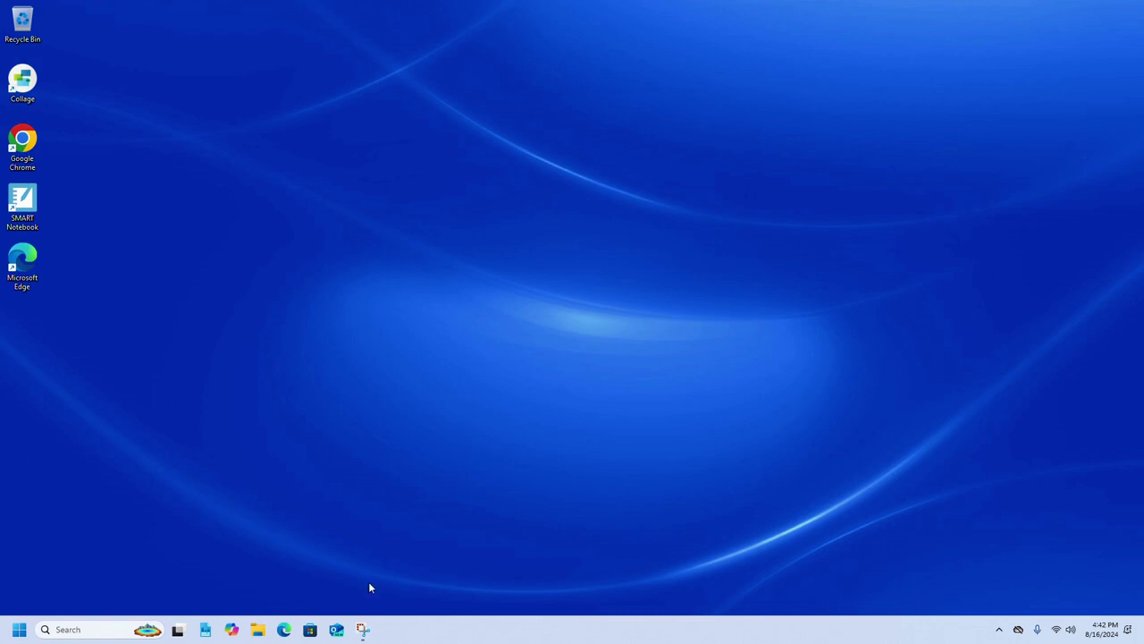
Unpin Outlook (new), Microsoft Store, Microsoft Edge and Copilot from the taskbar.
right_click(338, 630)
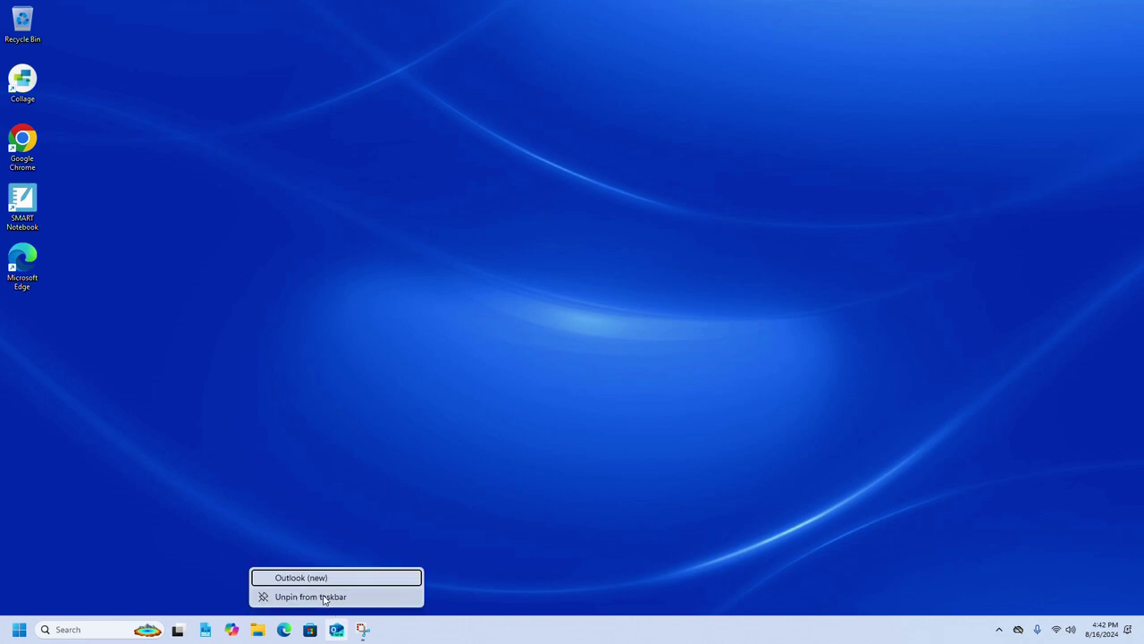
click(325, 597)
right_click(310, 629)
click(297, 605)
right_click(283, 629)
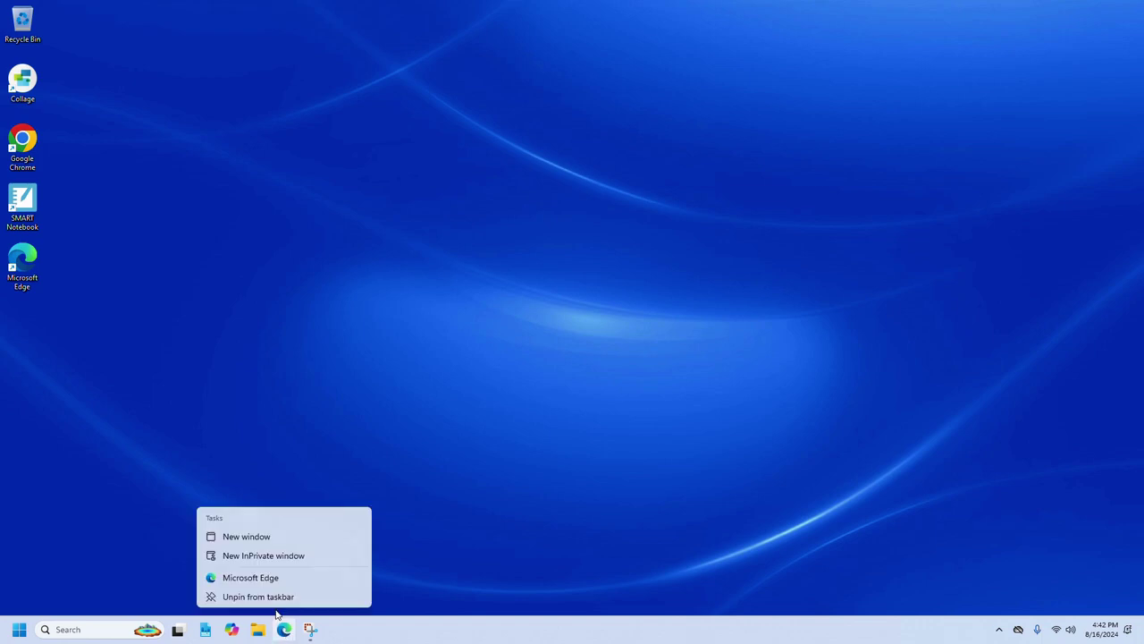
click(269, 597)
right_click(232, 629)
click(219, 601)
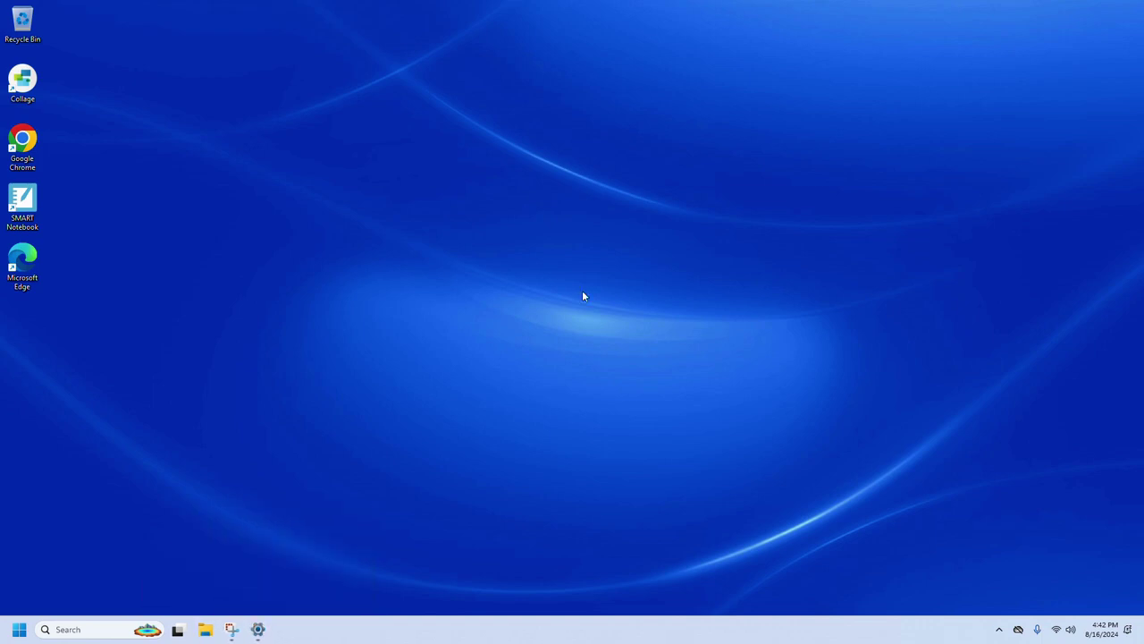